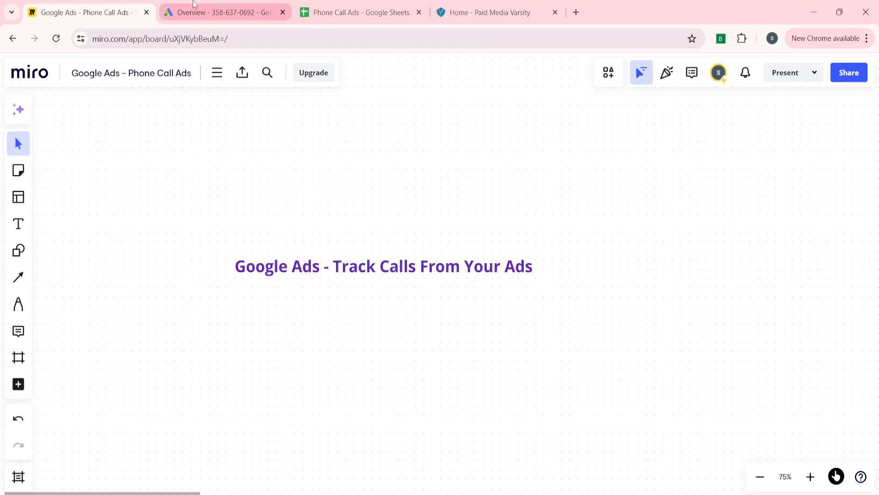
Switch from the Miro board to the Google Ads account Overview tab
left_click(229, 11)
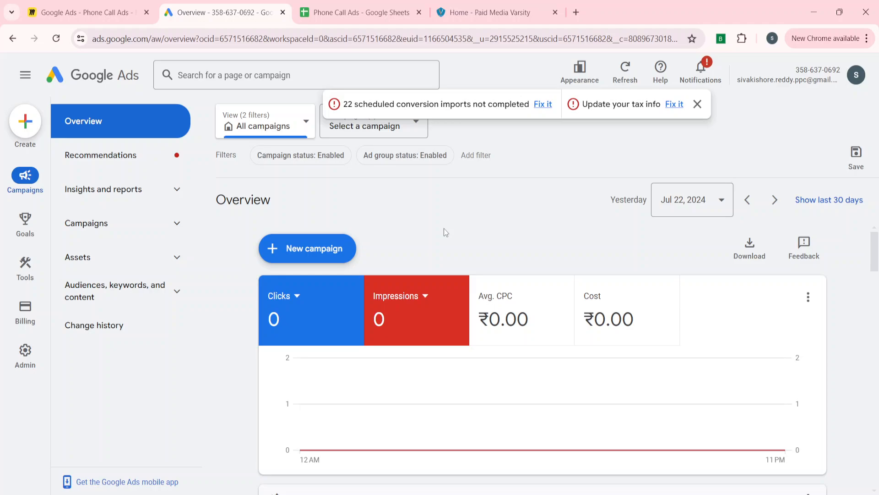
In Goals, dismiss the account alerts and start a new conversion action
left_click(25, 219)
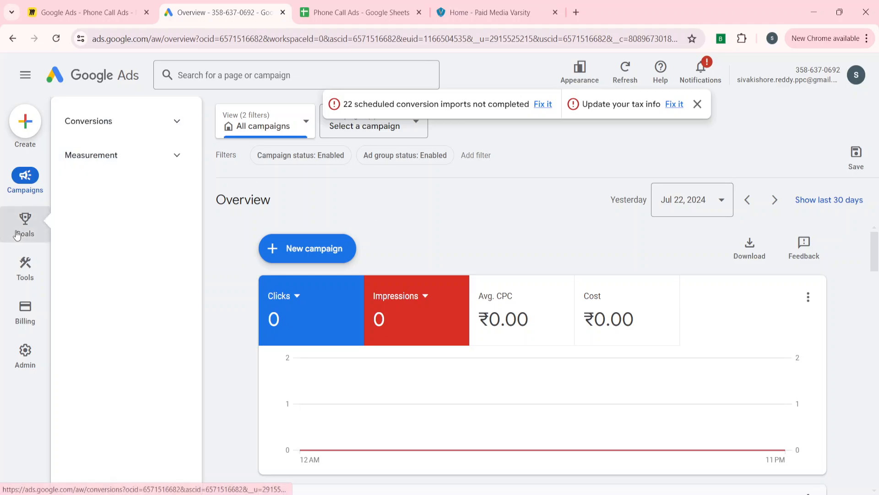
left_click(697, 104)
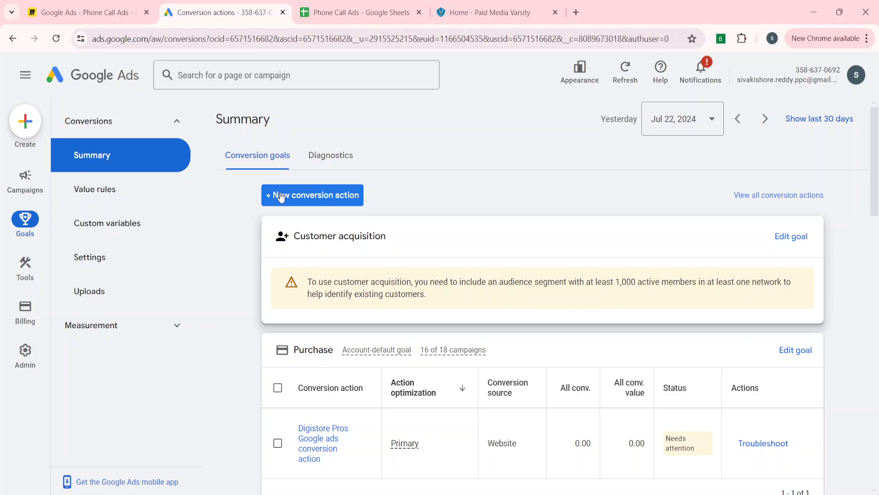
left_click(298, 196)
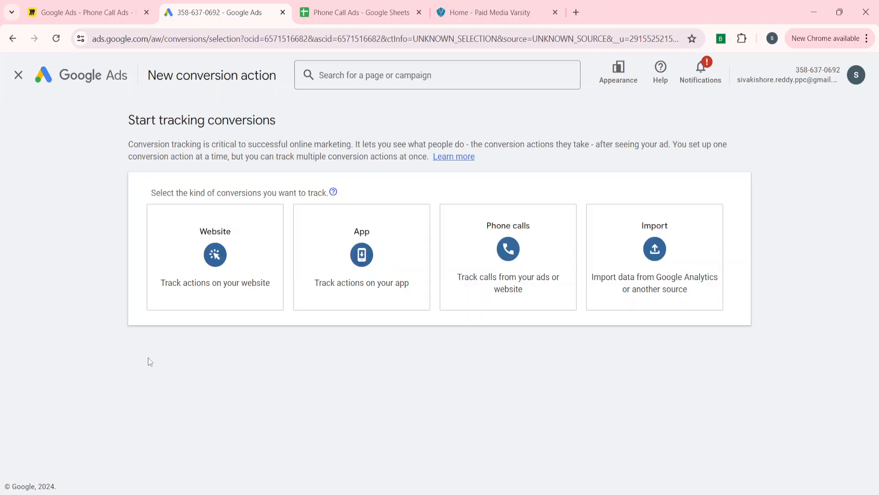
Choose a Phone calls conversion tracking calls from ads using call extensions or call-only ads
left_click(511, 267)
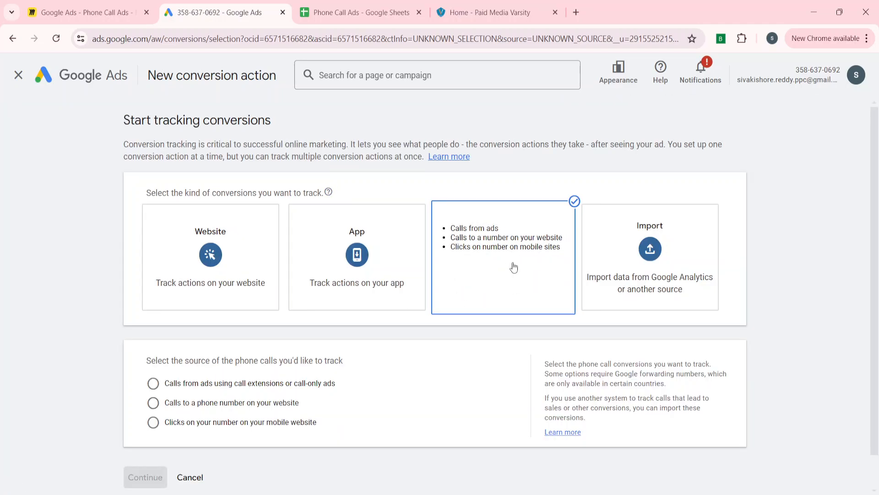
scroll(67, 394, "down", 1)
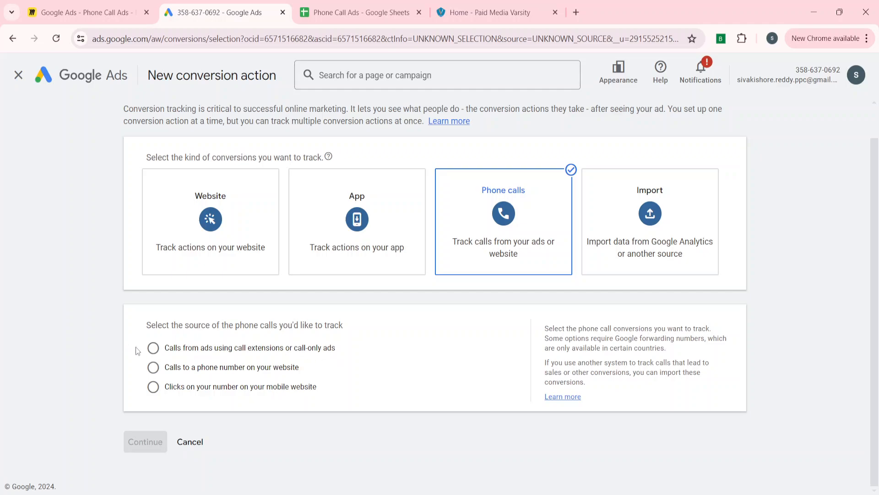
left_click(168, 352)
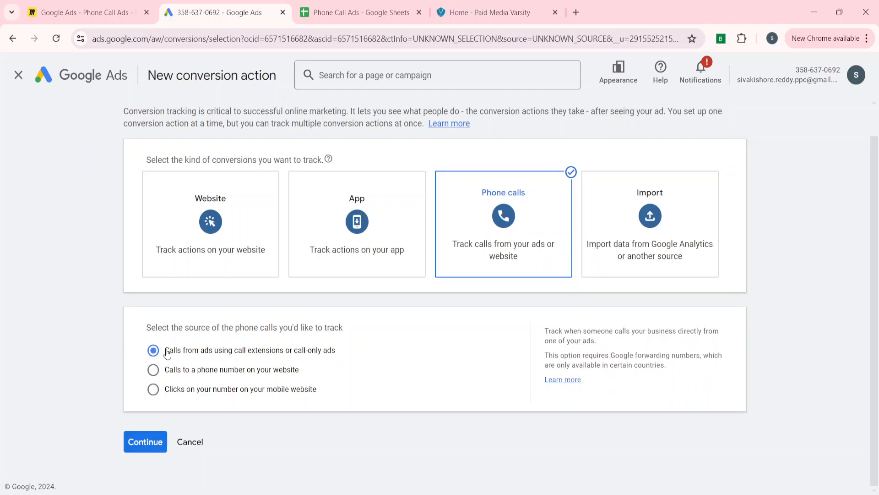
left_click(136, 449)
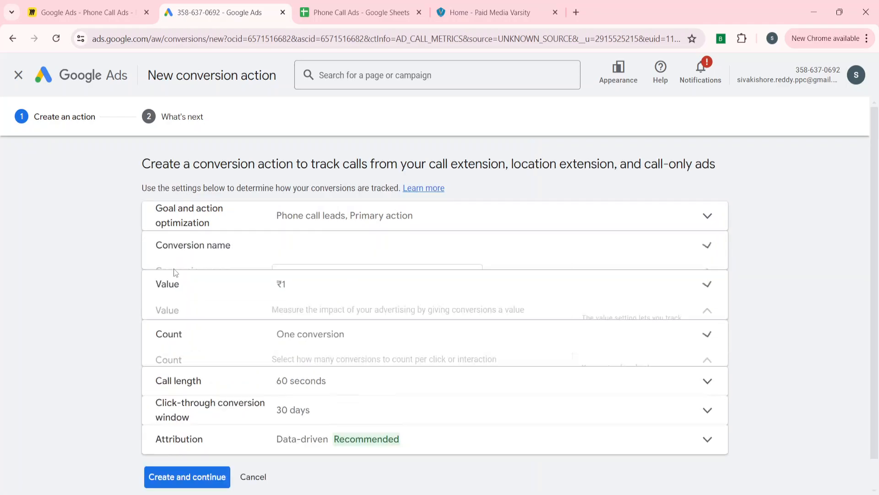
Name the conversion action 'Paid Media Varsity Call Tracking'
left_click(301, 276)
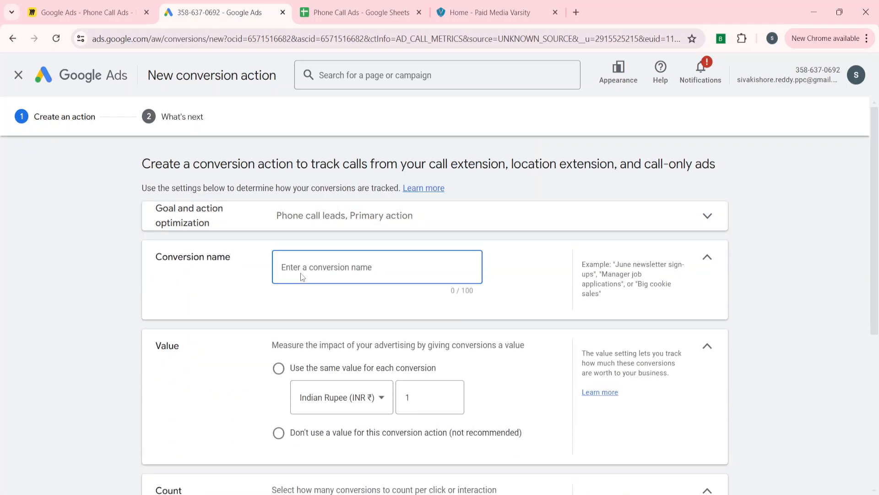
type("Paid Media Varsity Call Trackinh")
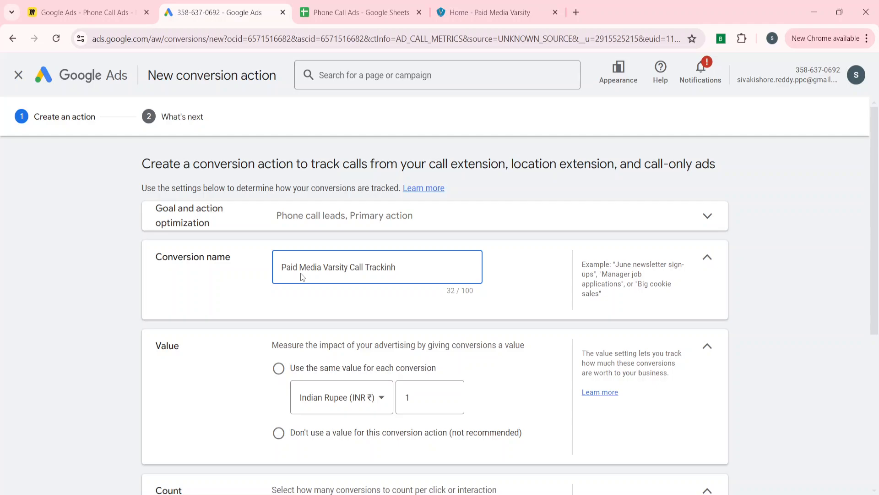
key("BackSpace")
type("g")
scroll(259, 343, "down", 2)
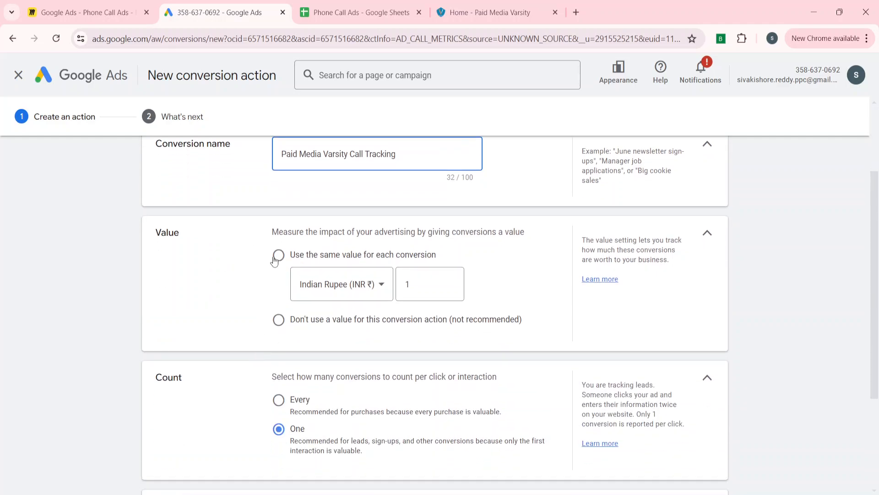
Use the same value for each conversion, set to ₹100
left_click(277, 256)
left_click(423, 311)
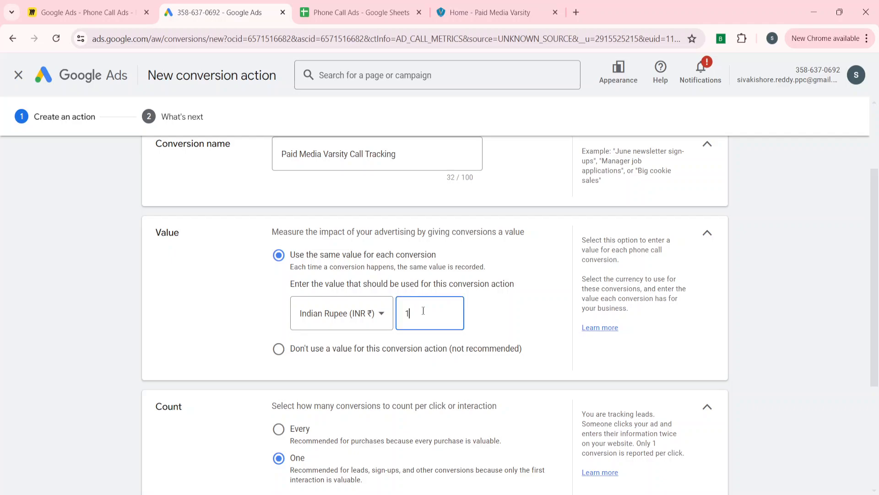
key("BackSpace")
type("100")
key("ctrl+a")
left_click(225, 345)
scroll(225, 345, "down", 4)
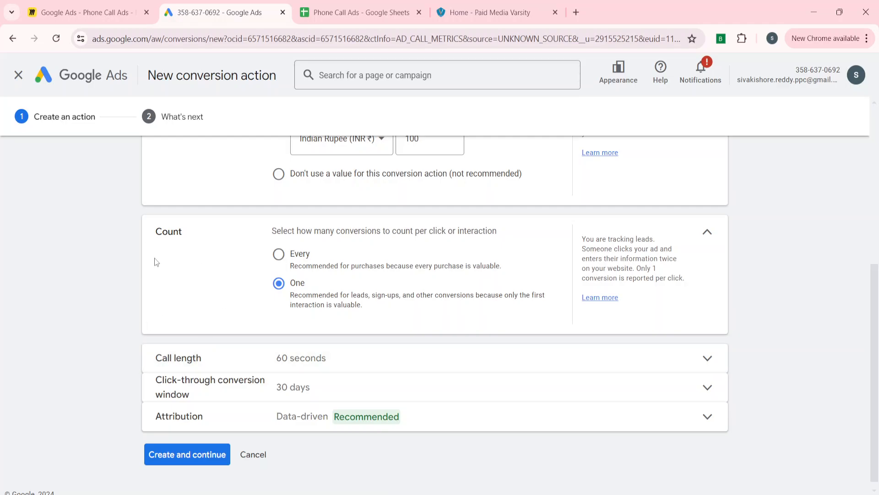
scroll(192, 235, "up", 6)
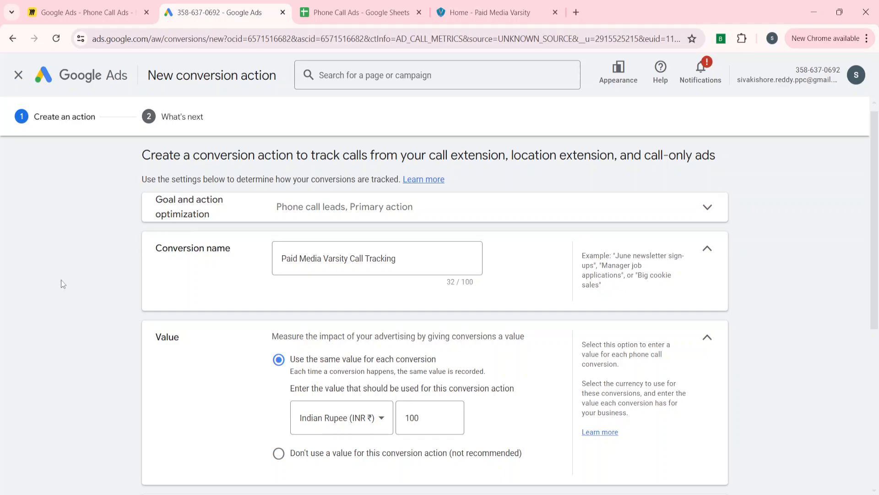
scroll(63, 284, "down", 6)
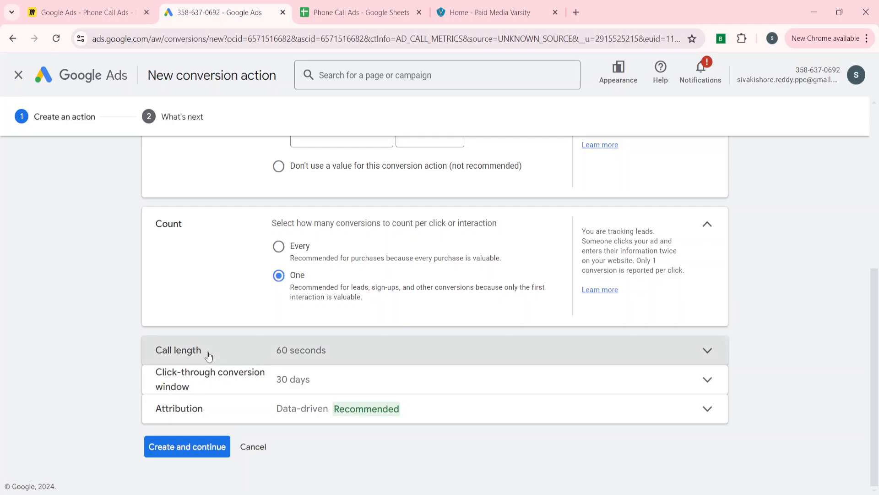
Try 30 and 120 seconds as the minimum call length, then settle on 60 seconds
left_click(208, 354)
scroll(133, 364, "down", 2)
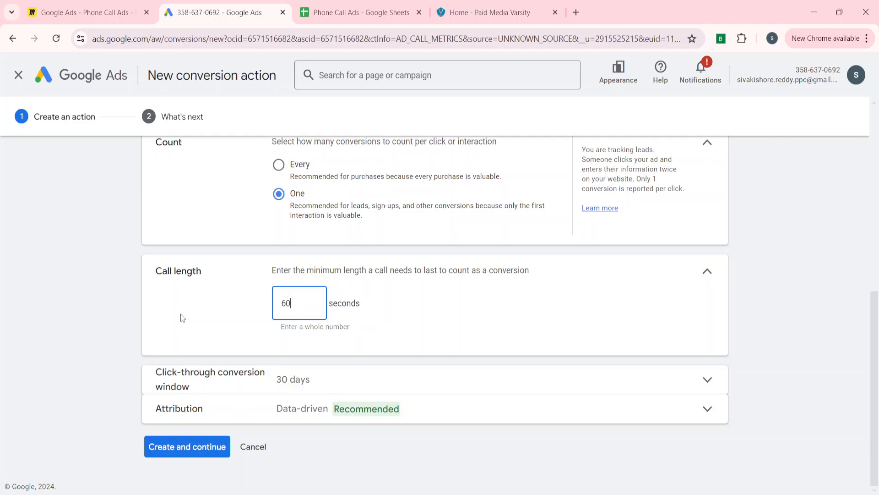
key("BackSpace")
key("BackSpace")
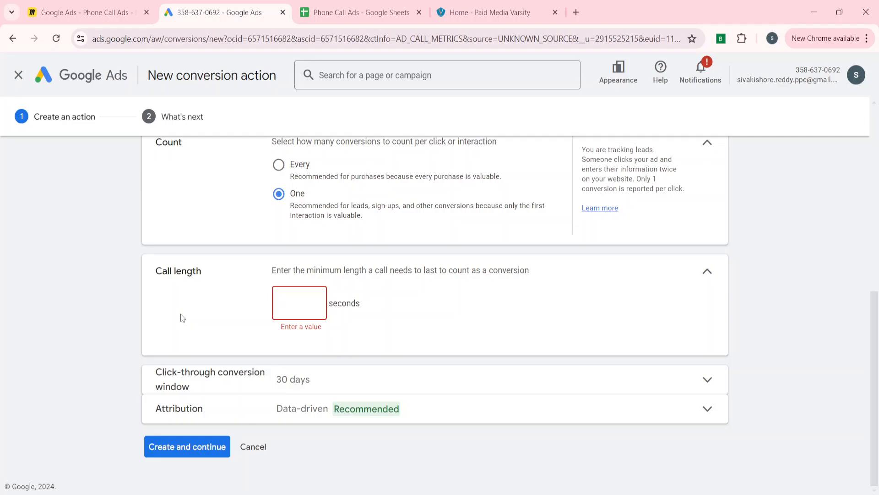
type("30")
key("BackSpace")
key("BackSpace")
type("120")
key("BackSpace")
key("BackSpace")
key("BackSpace")
type("60")
Keep the 30-day click-through window and Data-driven attribution, then submit the conversion action
left_click(708, 272)
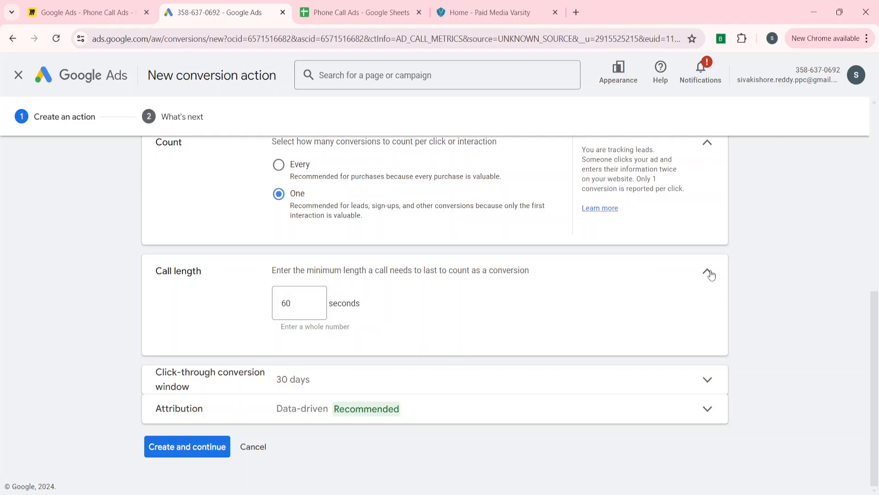
left_click(283, 393)
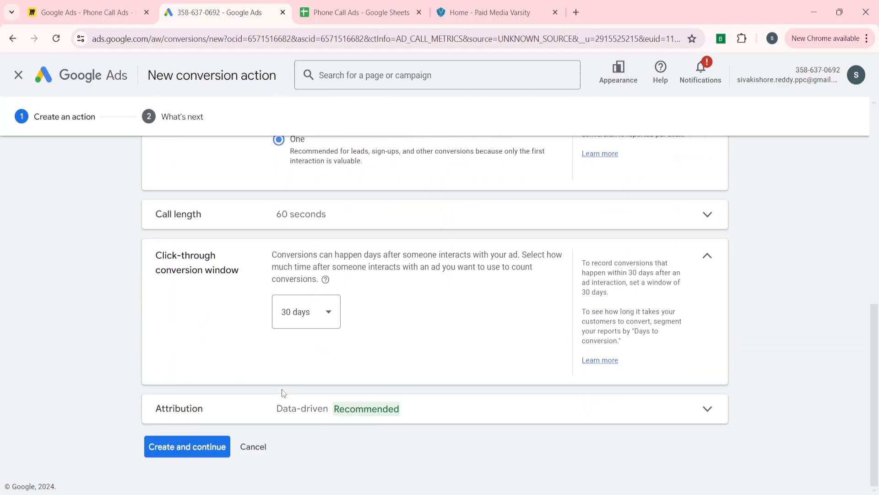
left_click(707, 255)
left_click(325, 409)
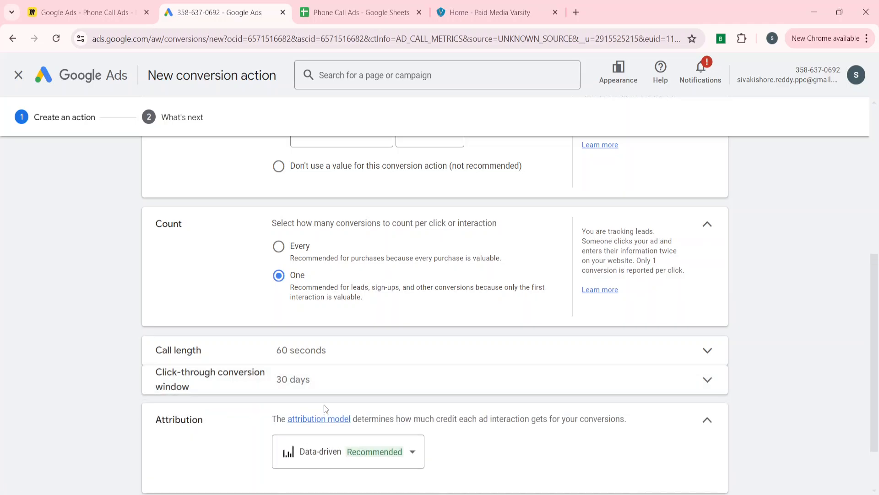
left_click(347, 385)
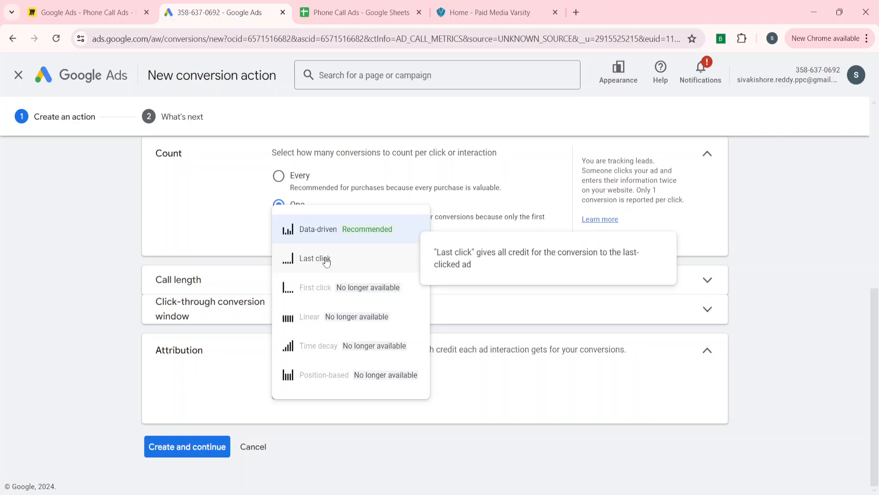
left_click(324, 229)
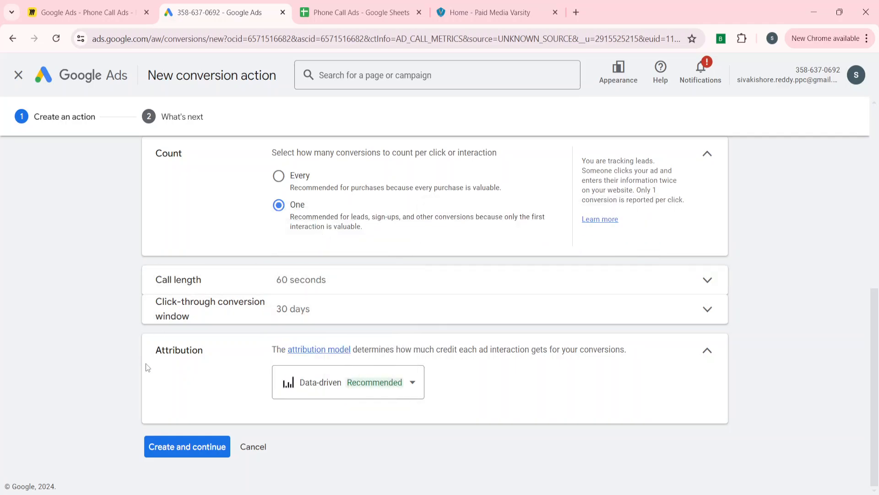
left_click(178, 450)
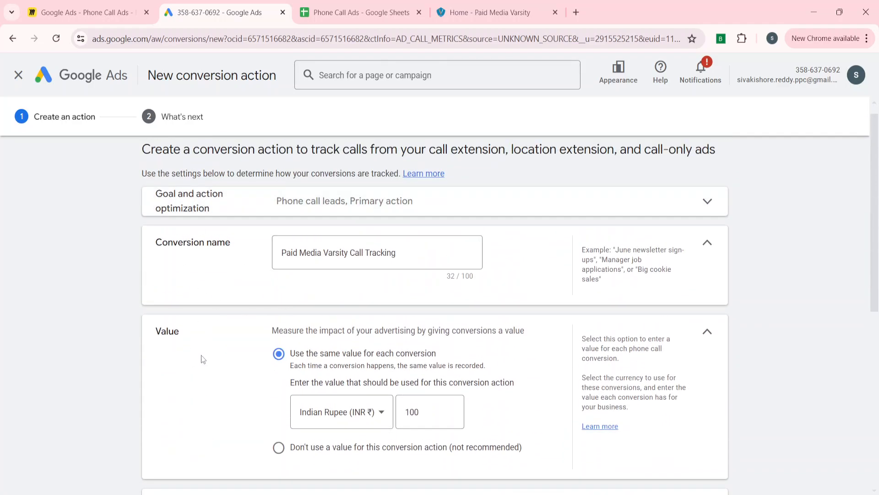
scroll(201, 356, "down", 10)
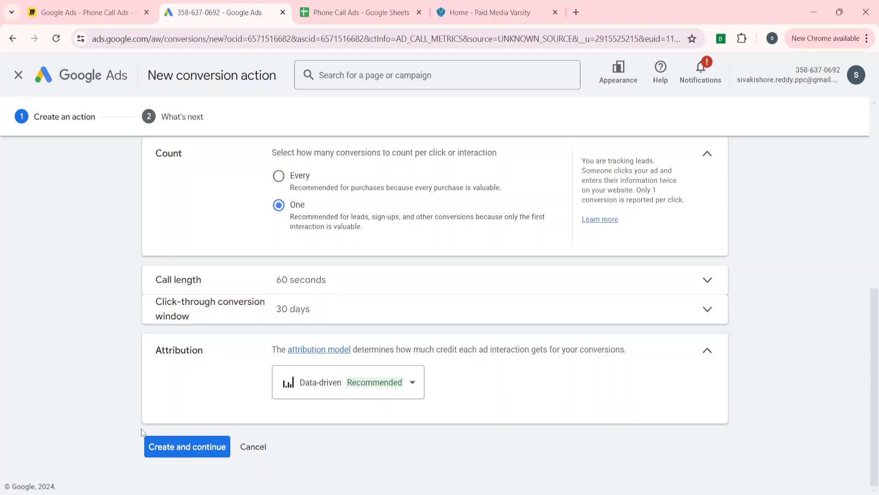
Create the call conversion action, then start a new campaign from the Campaigns list
left_click(179, 450)
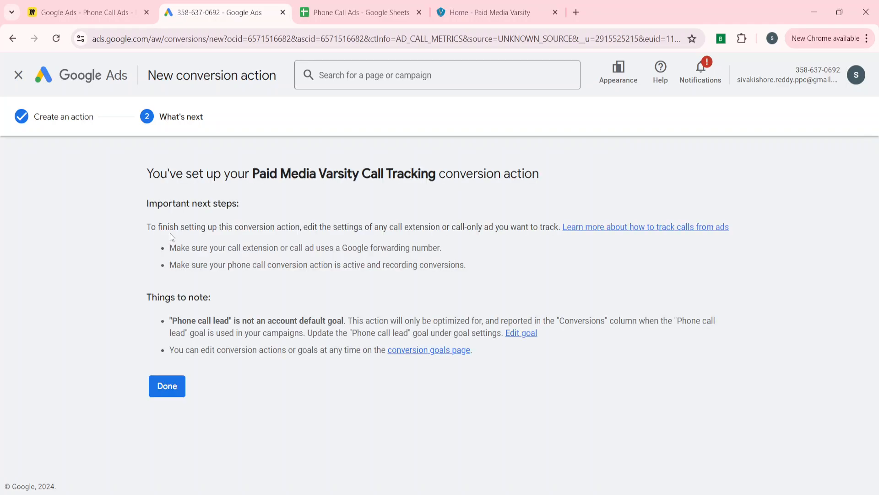
left_click(169, 387)
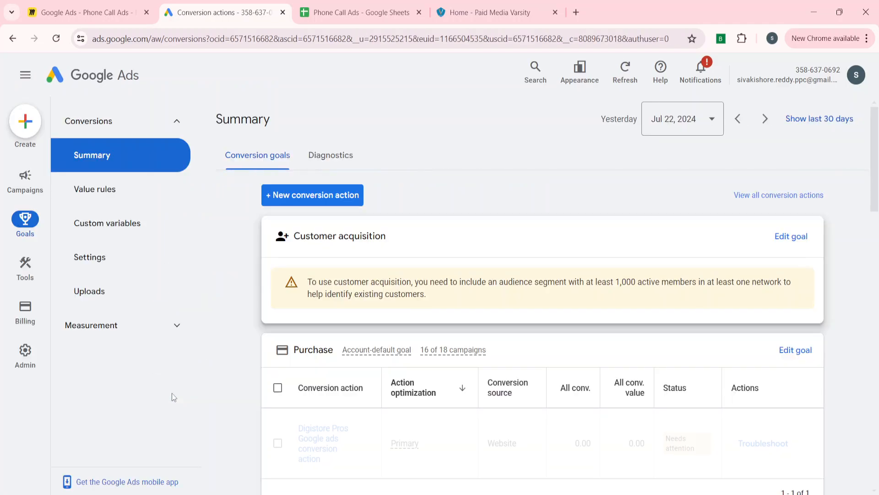
mouse_move(24, 192)
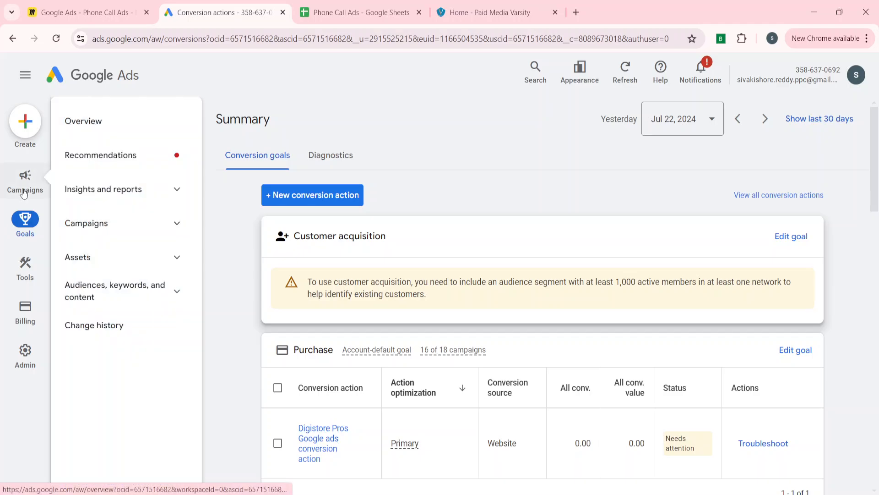
left_click(148, 228)
left_click(127, 261)
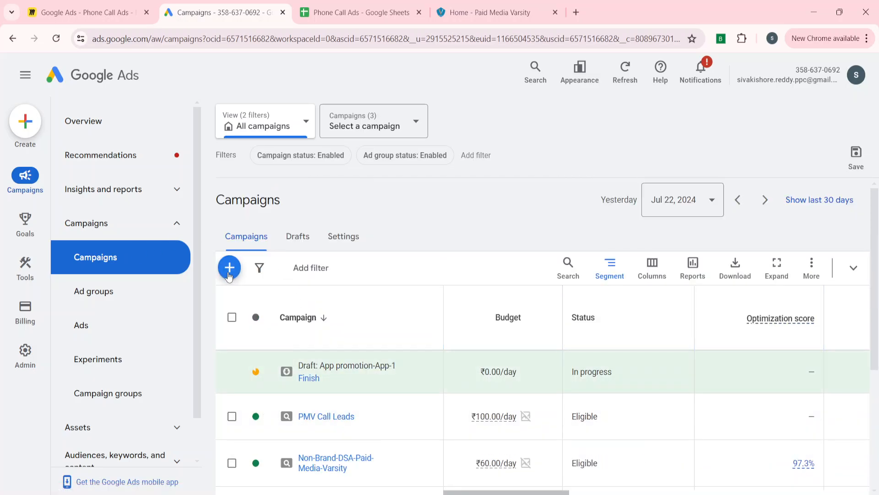
left_click(229, 267)
Start a new campaign with the Leads objective and add the Phone call leads goal
left_click(270, 278)
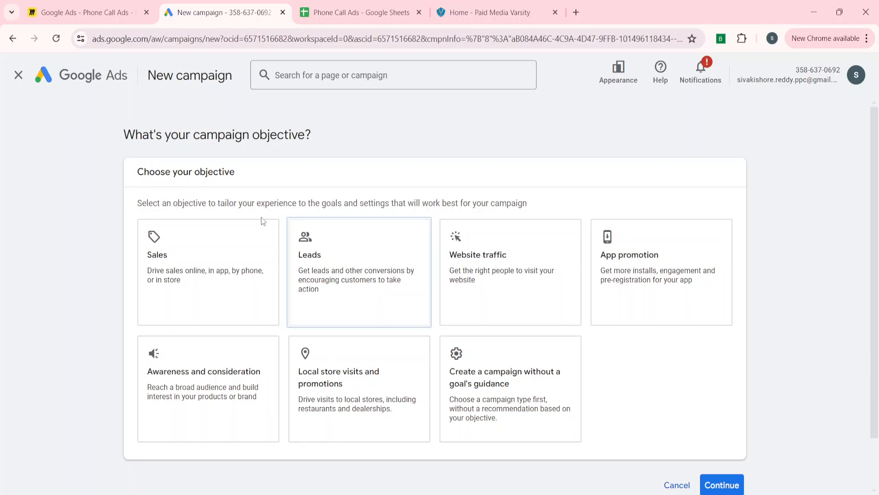
left_click(325, 278)
scroll(245, 419, "down", 5)
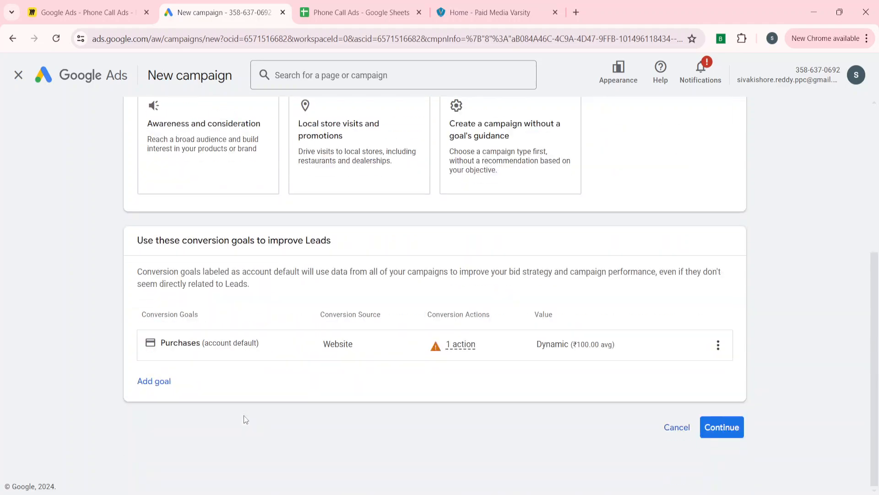
left_click(150, 386)
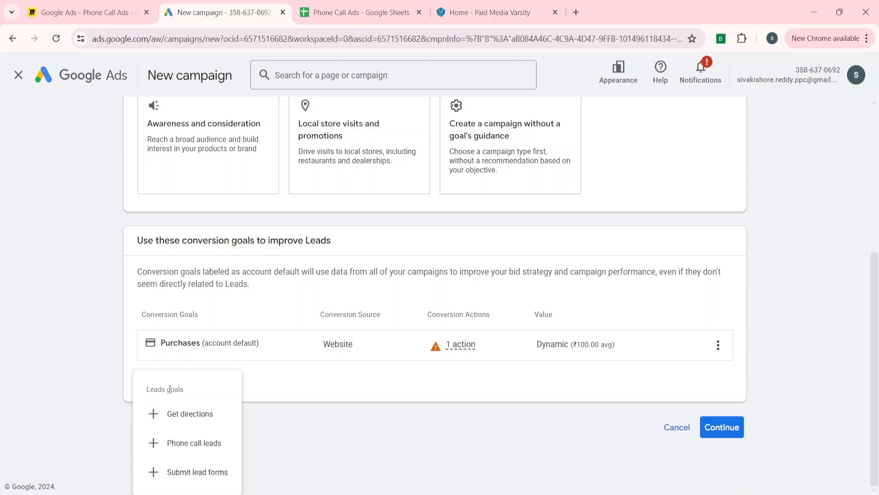
left_click(186, 442)
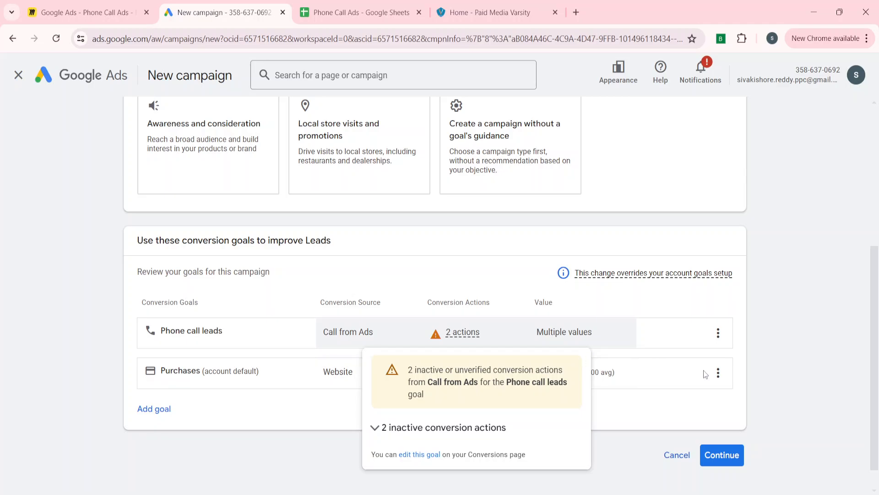
Remove the Purchases goal and check the 2 inactive conversion actions
left_click(718, 372)
left_click(737, 385)
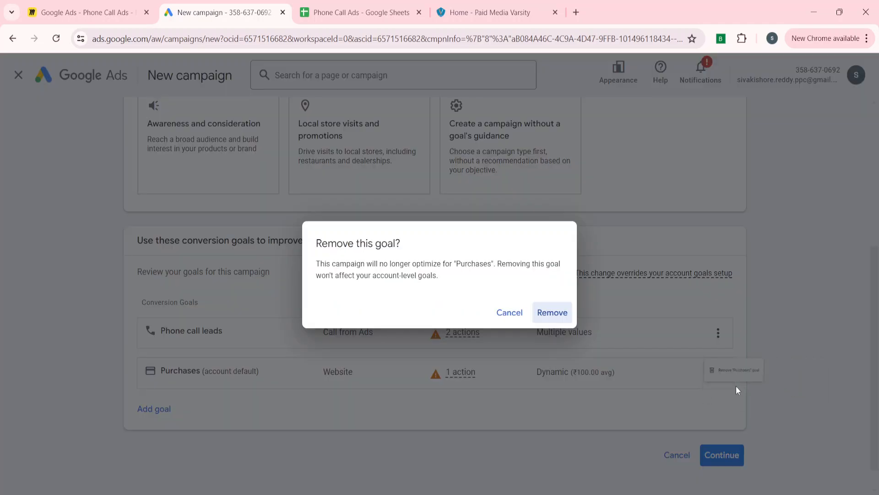
left_click(546, 313)
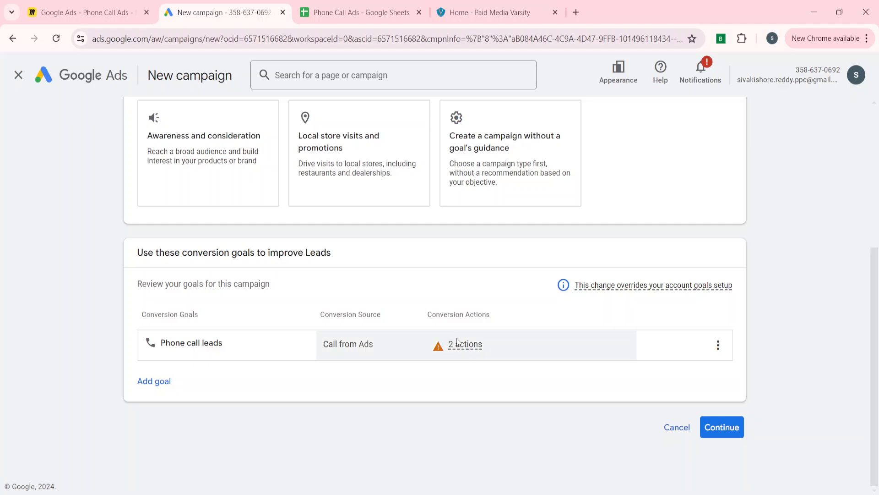
mouse_move(467, 345)
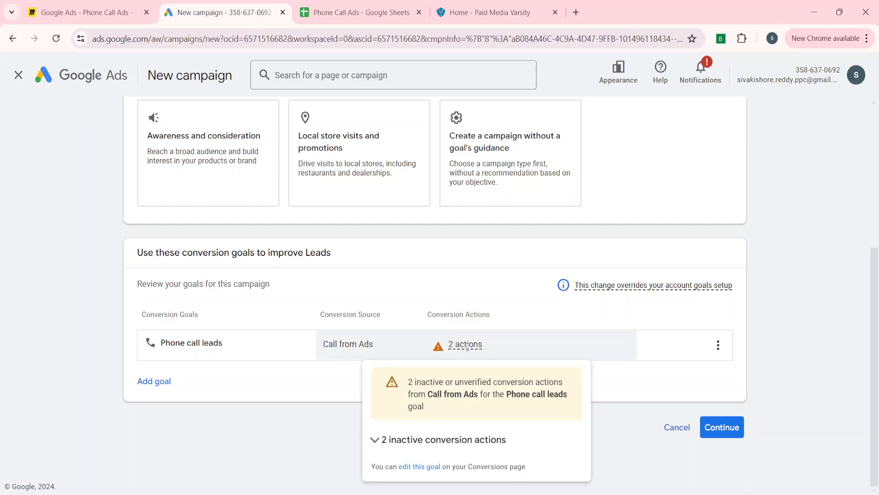
left_click(380, 439)
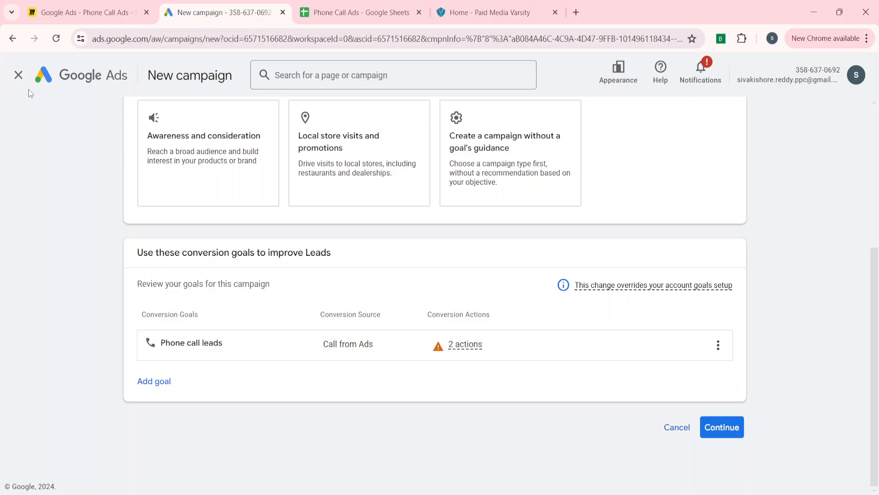
Leave the campaign wizard and expand Custom goals in the Goals summary
left_click(19, 75)
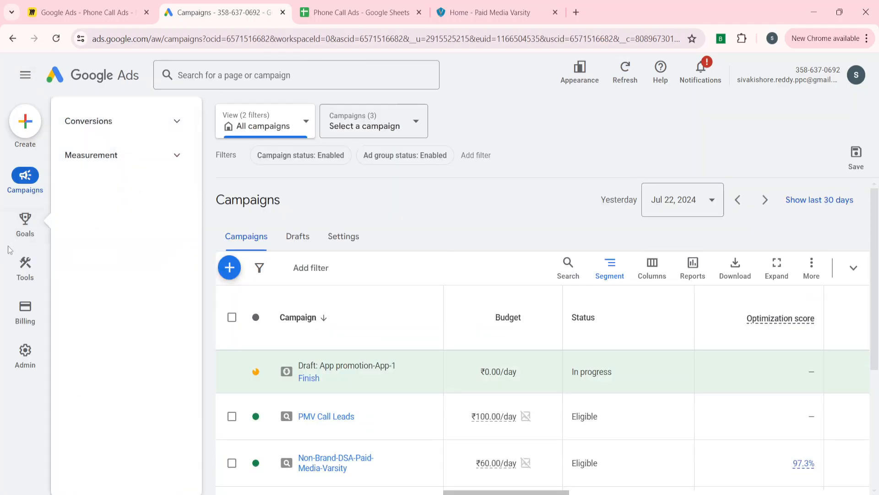
left_click(25, 219)
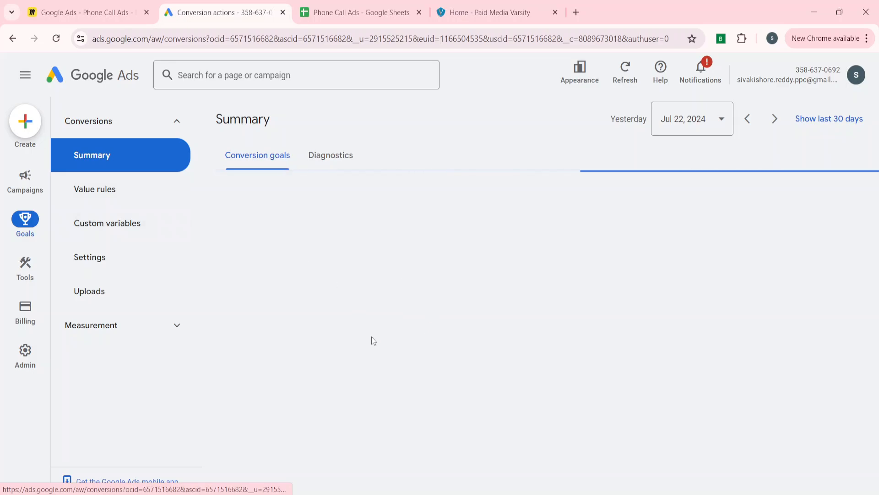
scroll(328, 354, "down", 20)
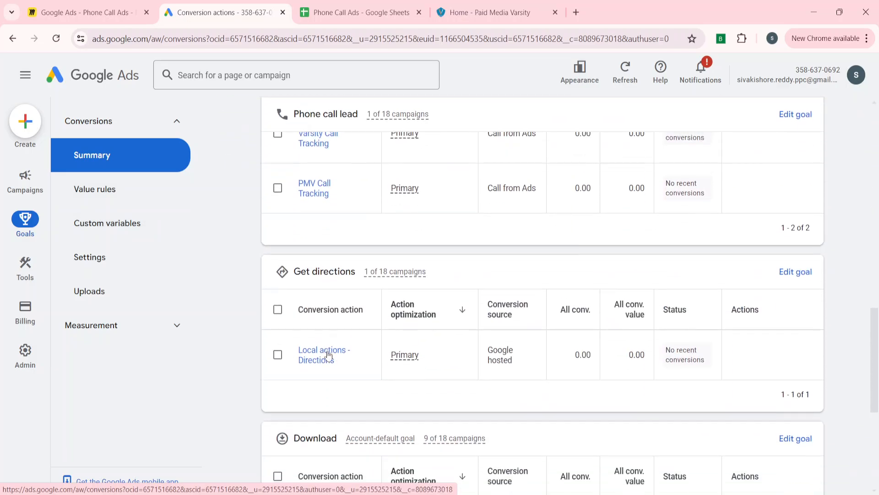
left_click(293, 442)
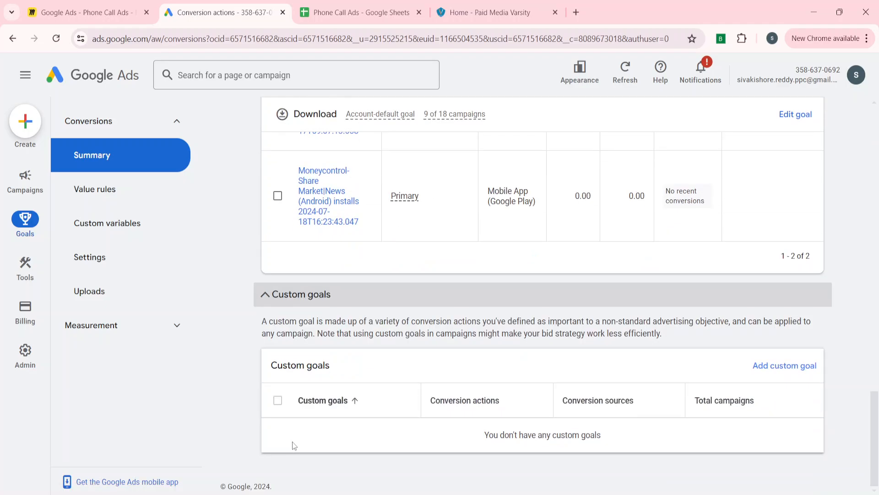
Save custom goal 'Paid media varsity Call only Ads' with the Paid Media Varsity Call Tracking action
left_click(784, 365)
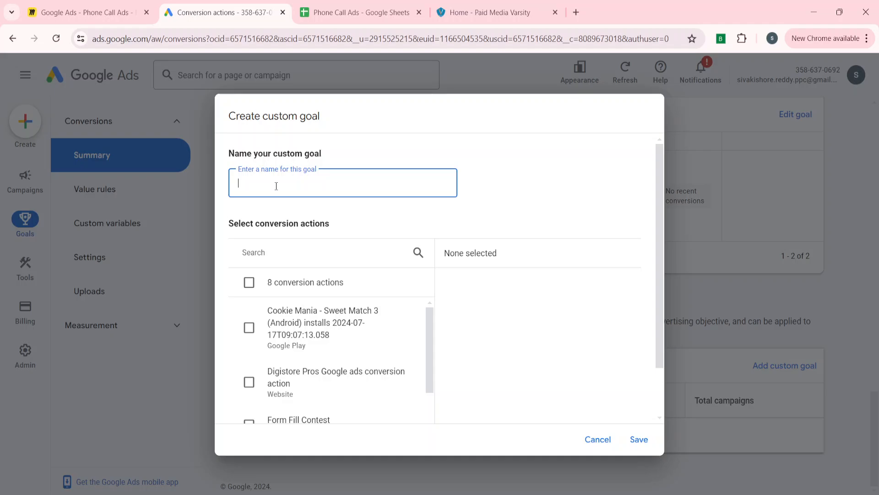
type("Paid media varsity Call only Ads")
scroll(256, 366, "down", 5)
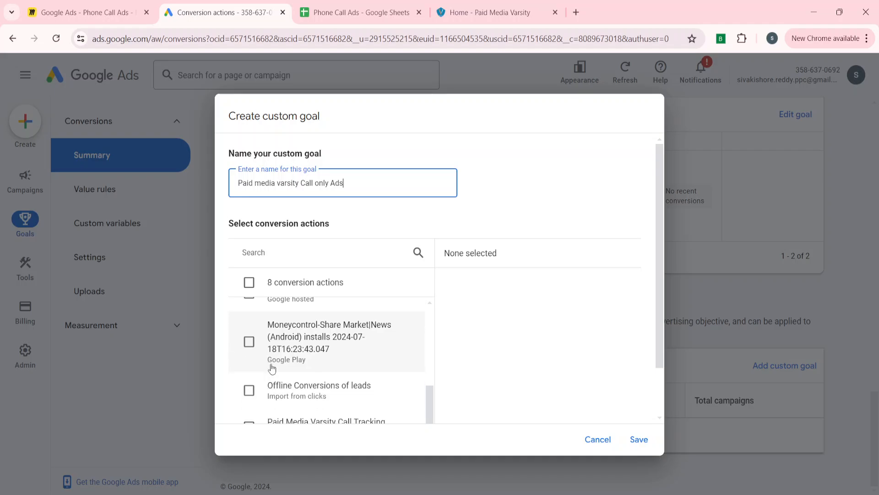
left_click(250, 369)
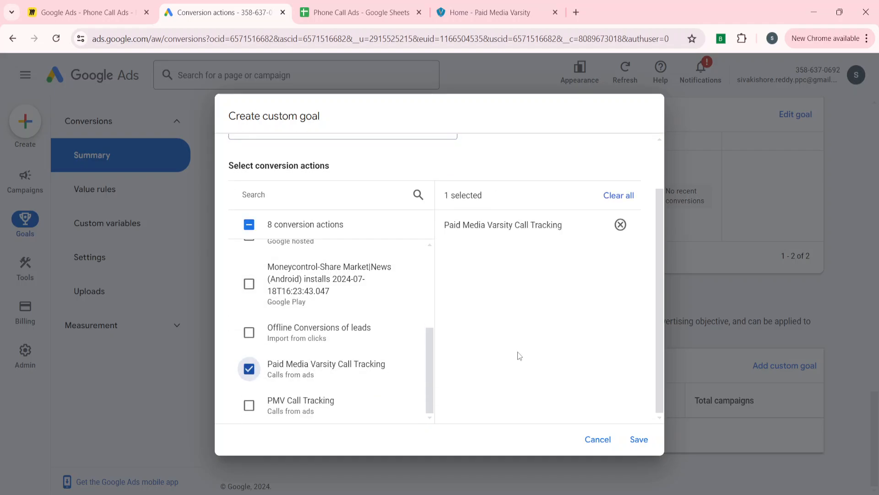
left_click(639, 439)
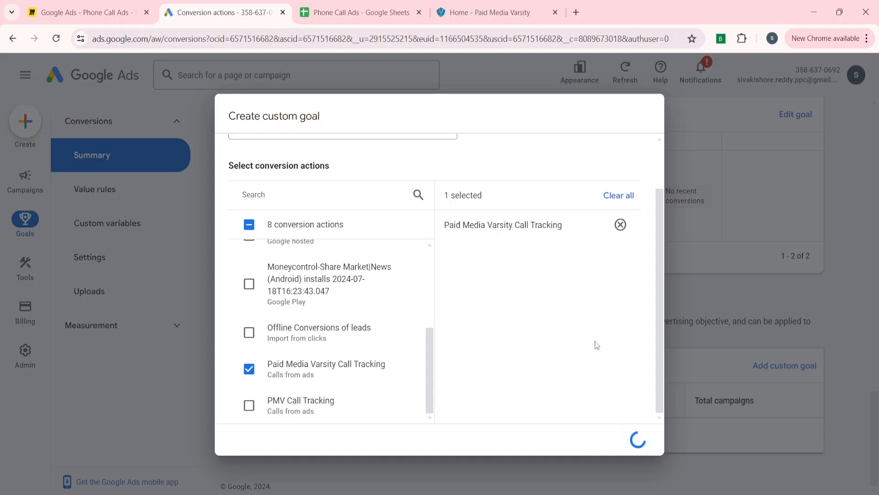
scroll(412, 357, "down", 2)
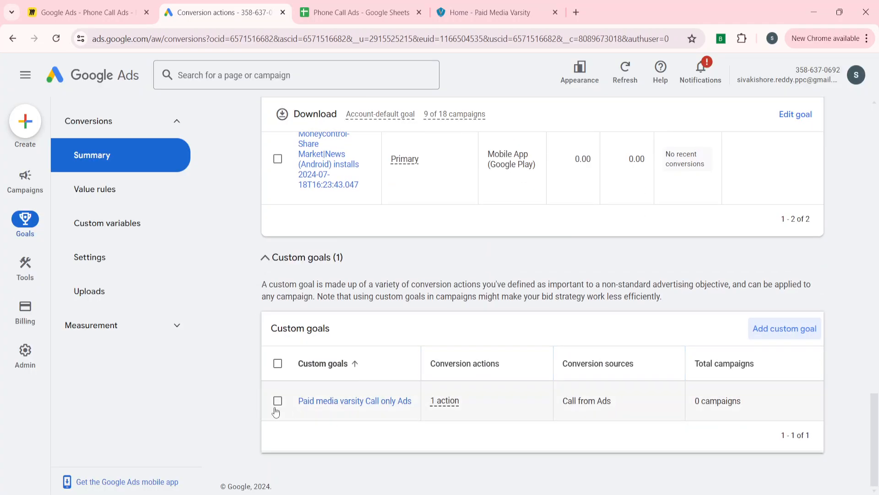
left_click(15, 192)
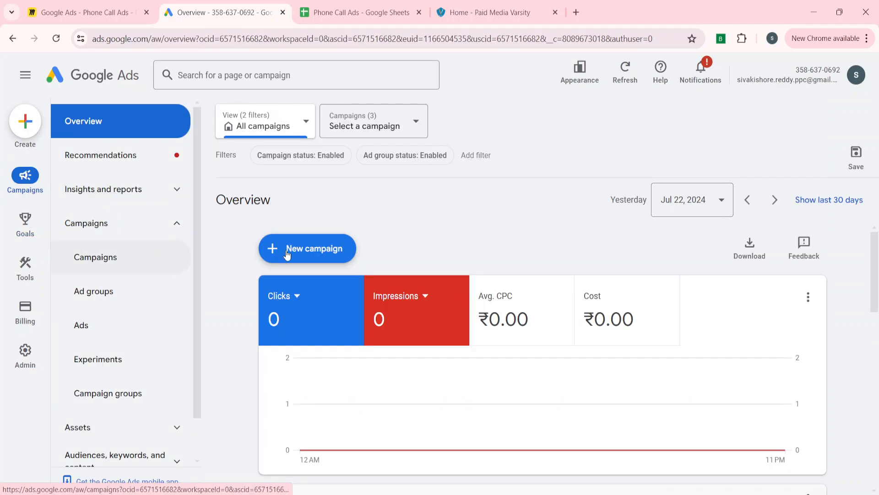
Start a new Leads campaign and add the Paid media varsity Call only Ads goal
left_click(287, 254)
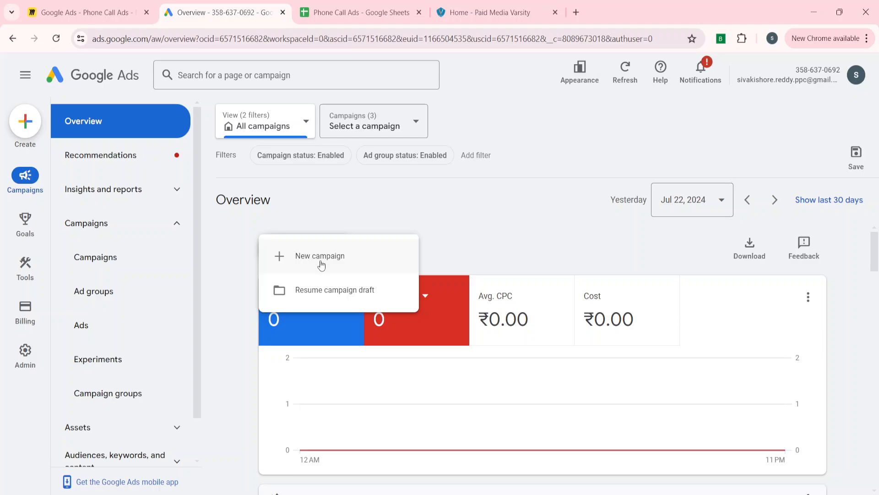
left_click(296, 259)
left_click(321, 274)
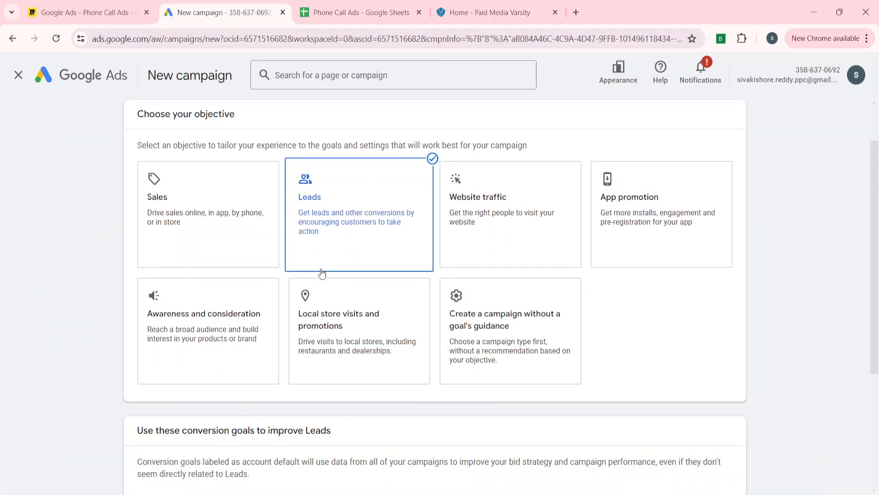
left_click(142, 387)
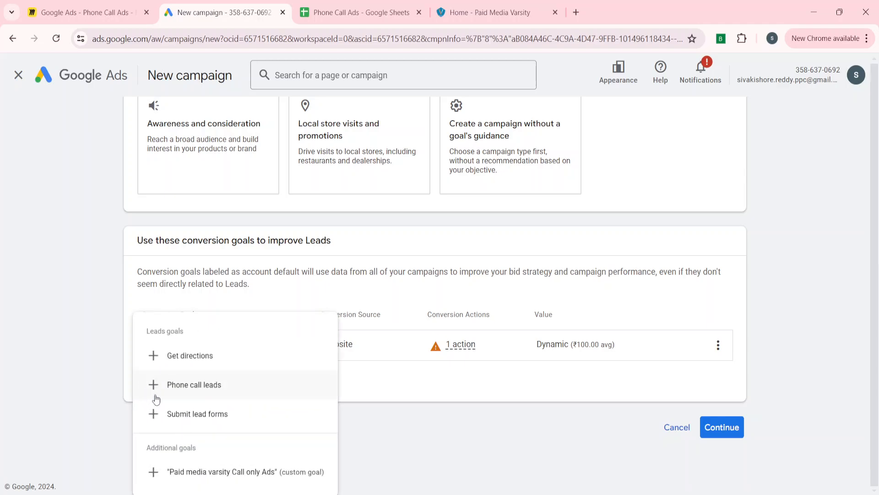
left_click(197, 471)
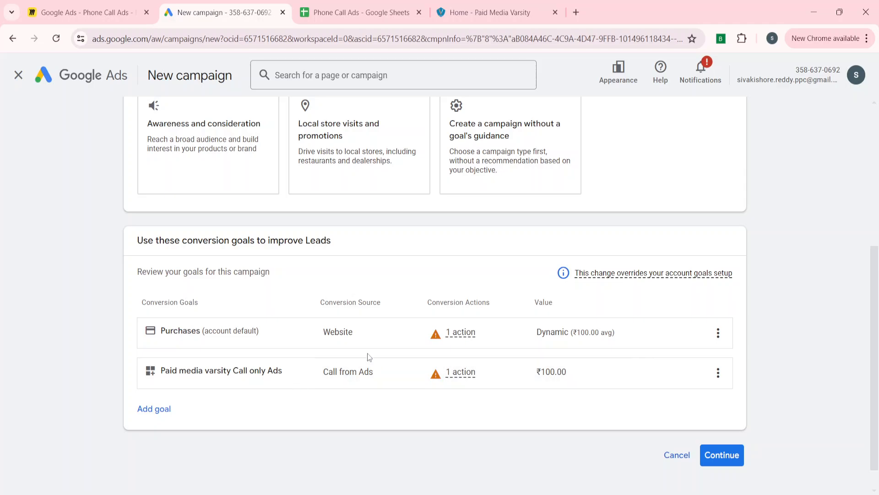
Remove the Purchases goal and continue to campaign type selection
left_click(718, 333)
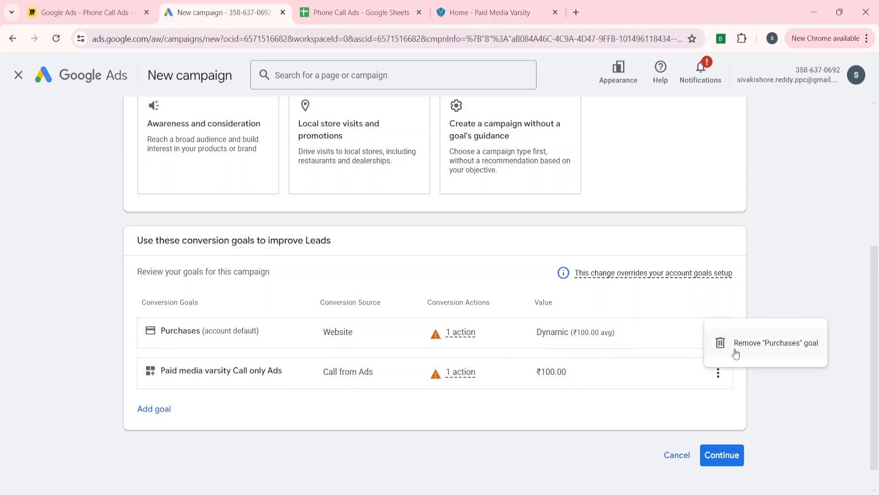
left_click(736, 352)
left_click(551, 312)
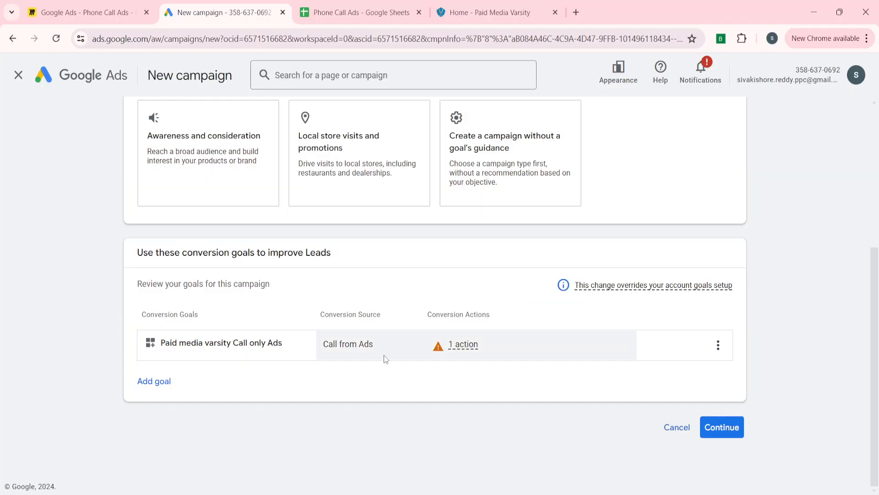
left_click(721, 427)
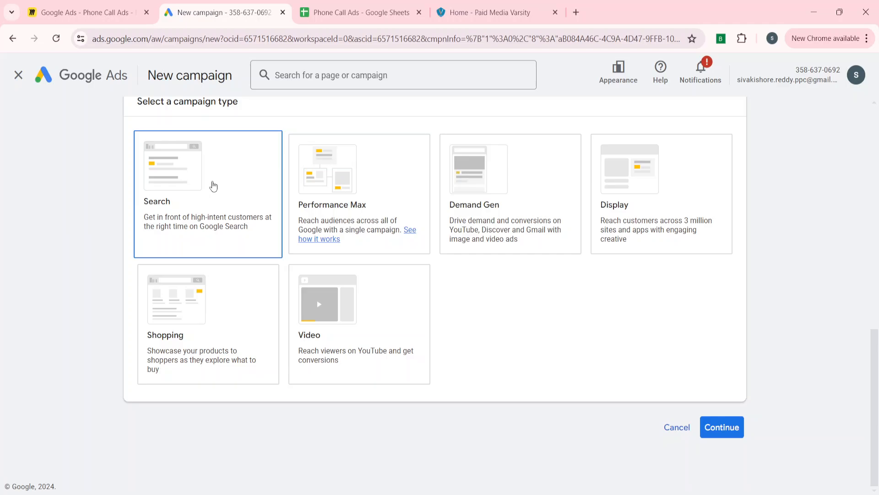
Choose a Search campaign with a phone calls goal, using an India business phone number
left_click(214, 185)
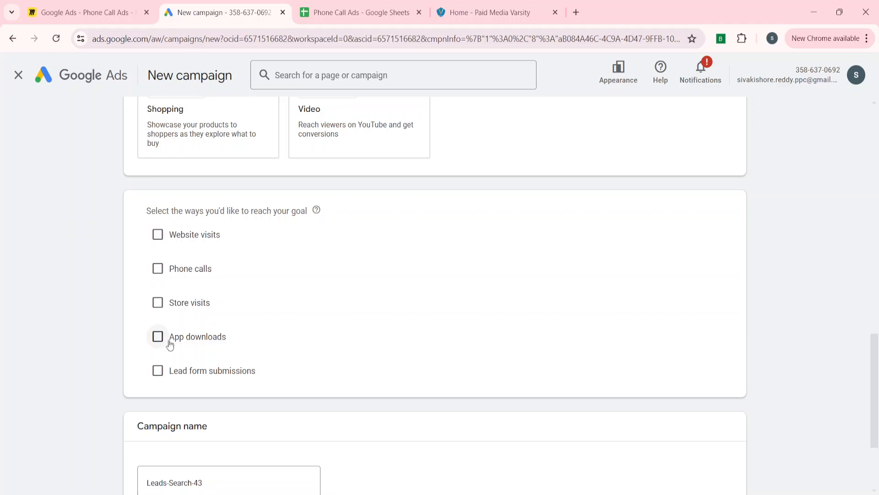
left_click(166, 272)
scroll(140, 293, "down", 2)
left_click(224, 229)
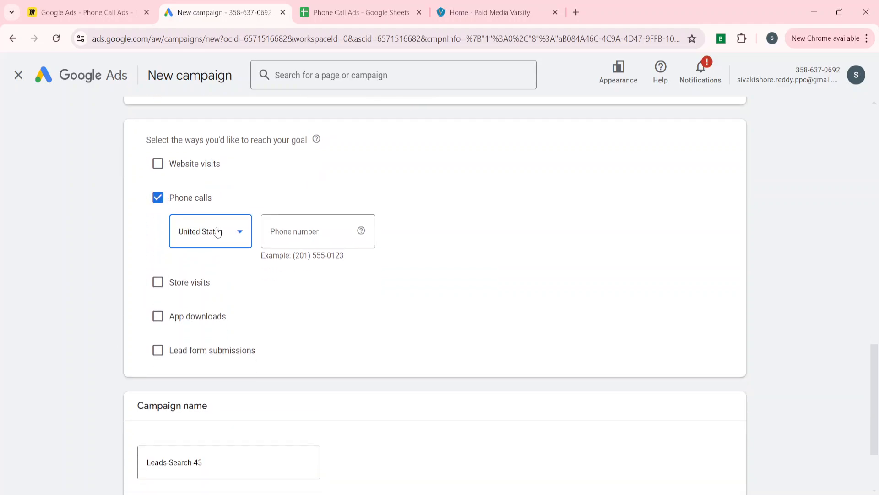
scroll(209, 319, "up", 20)
scroll(209, 319, "up", 20)
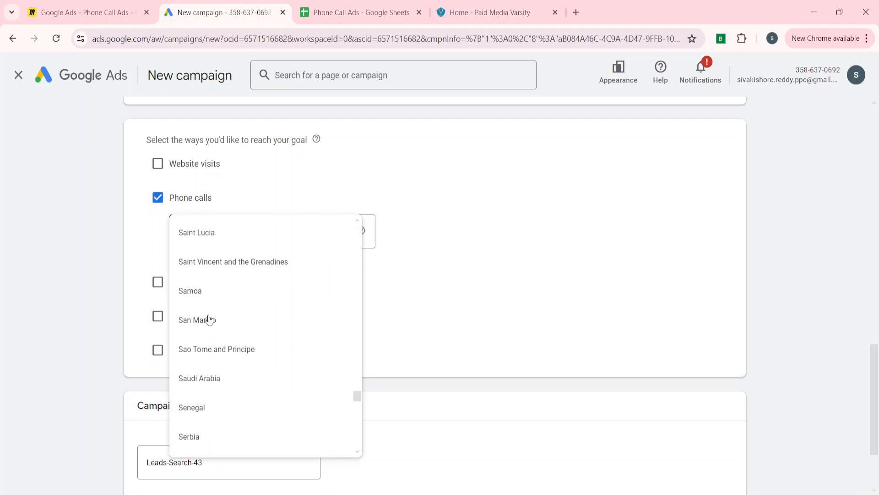
scroll(209, 319, "up", 20)
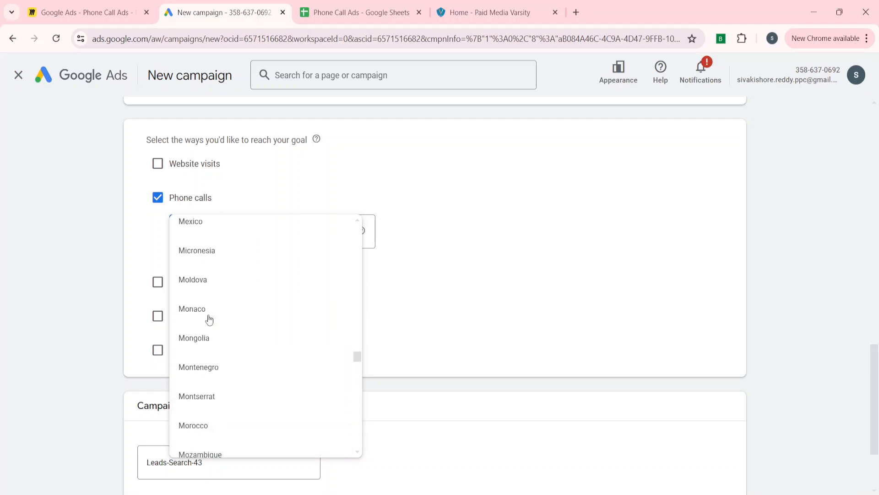
scroll(209, 320, "up", 5)
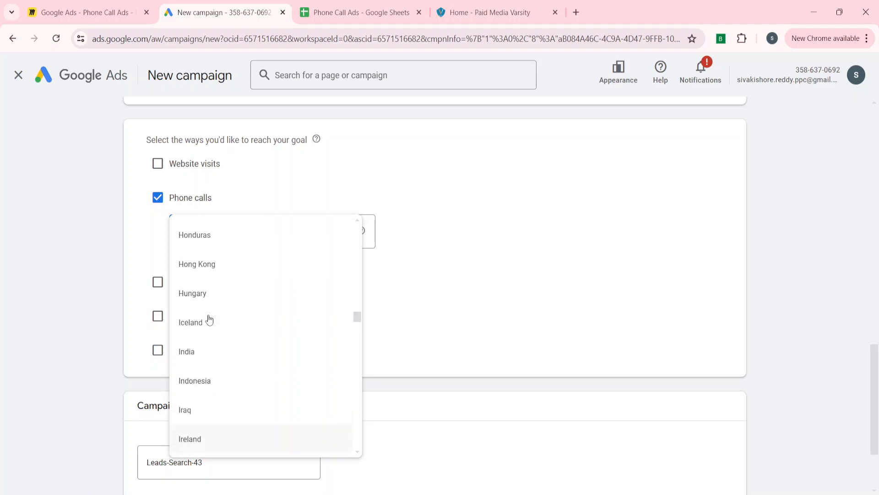
left_click(209, 359)
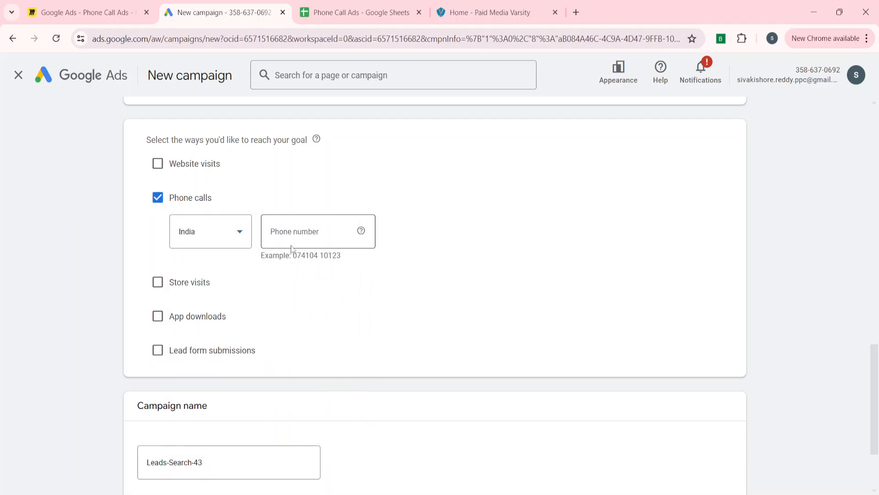
left_click(291, 246)
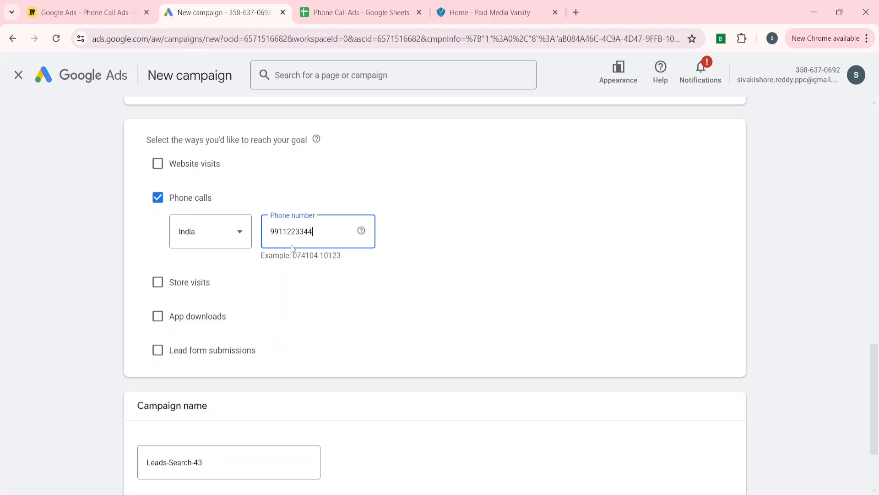
left_click(361, 318)
Rename the campaign to 'PMV Call Only Ads Campaign' and continue to bidding
scroll(15, 345, "down", 3)
left_click_drag(204, 349, 1, 377)
key("BackSpace")
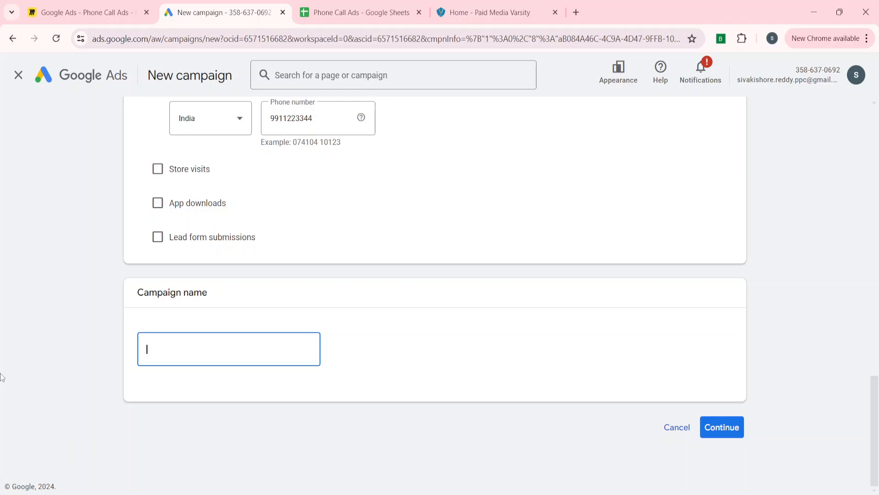
type("PMV Call Only Ads Campaign")
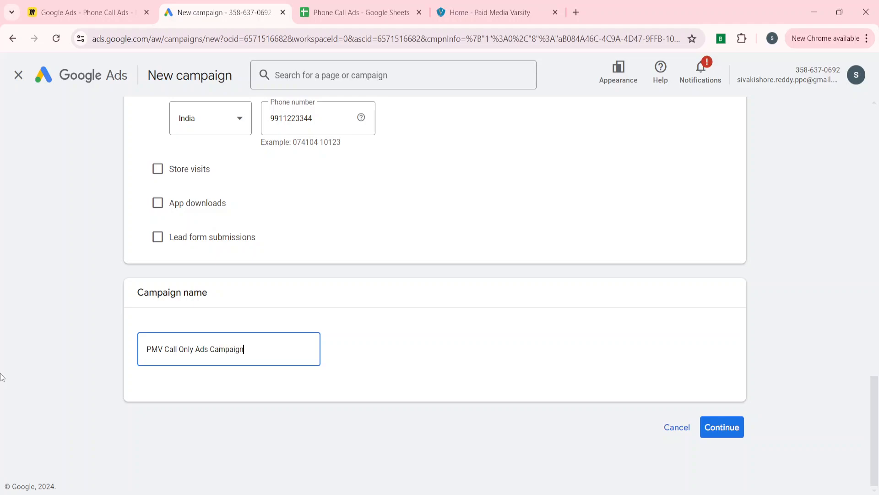
left_click(729, 429)
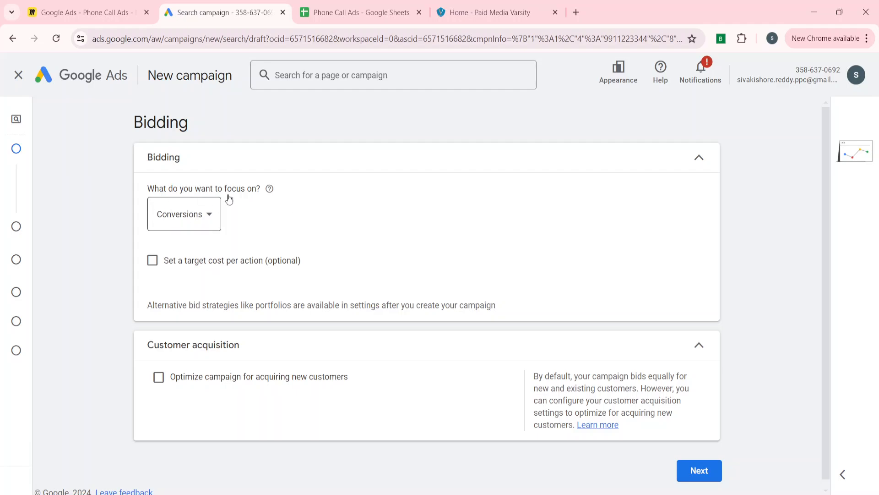
Keep Conversions bidding and the default customer acquisition setting, then advance to campaign settings
left_click(311, 165)
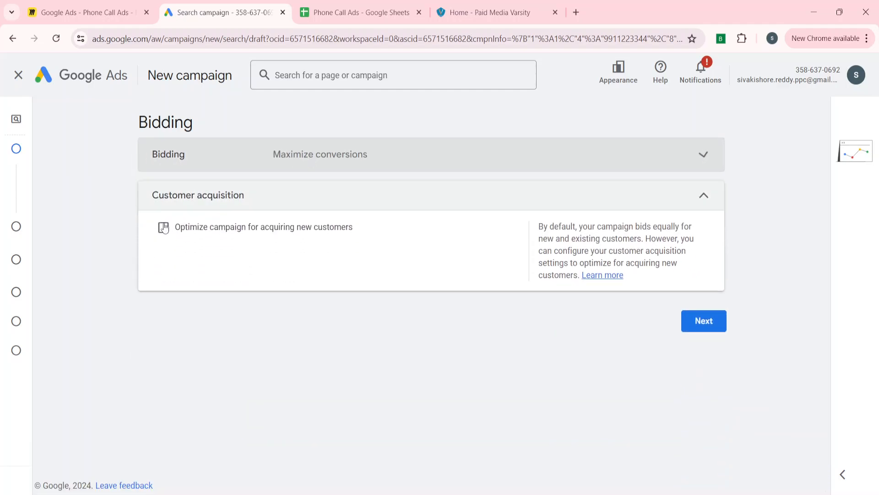
left_click(252, 205)
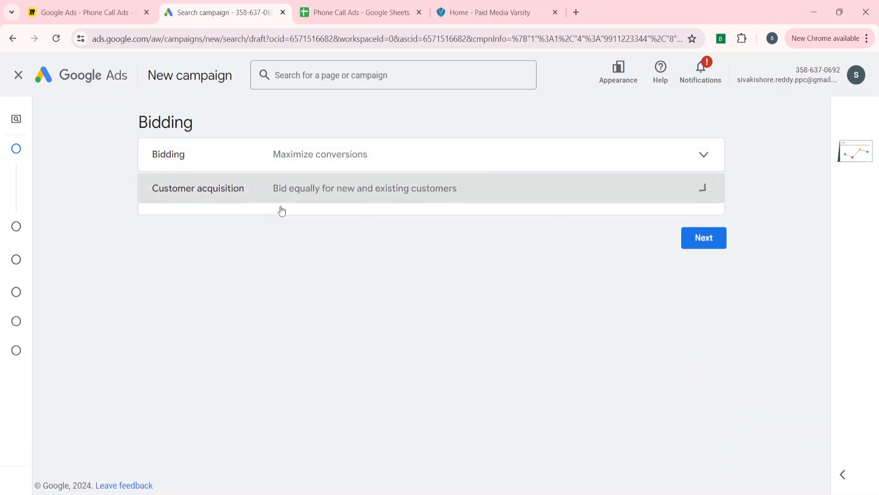
left_click(715, 224)
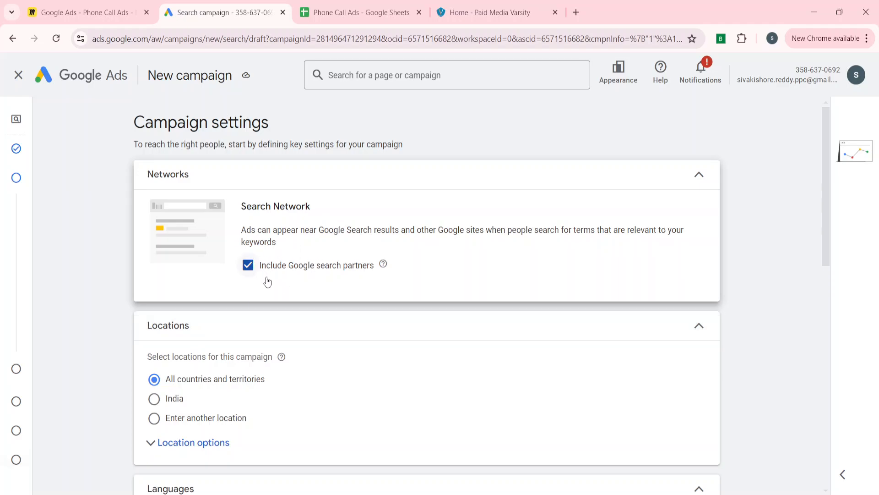
Keep Google search partners, target India only, and remove English to target all languages
left_click(415, 178)
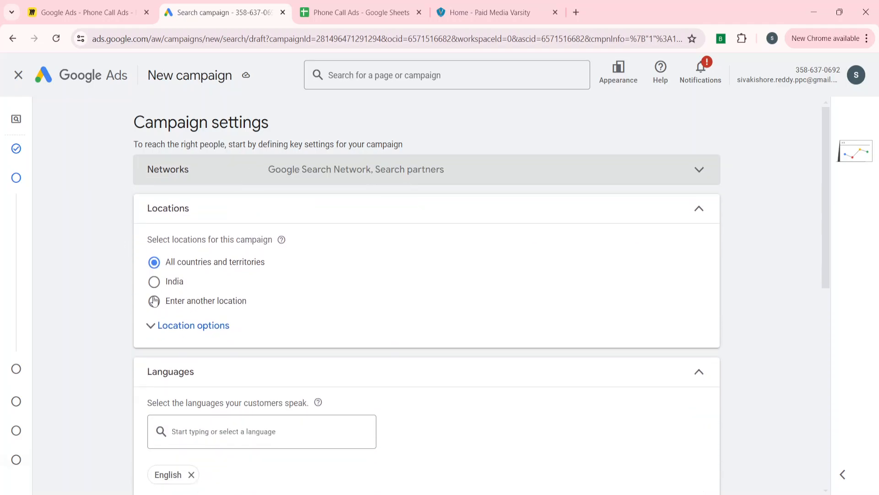
left_click(166, 283)
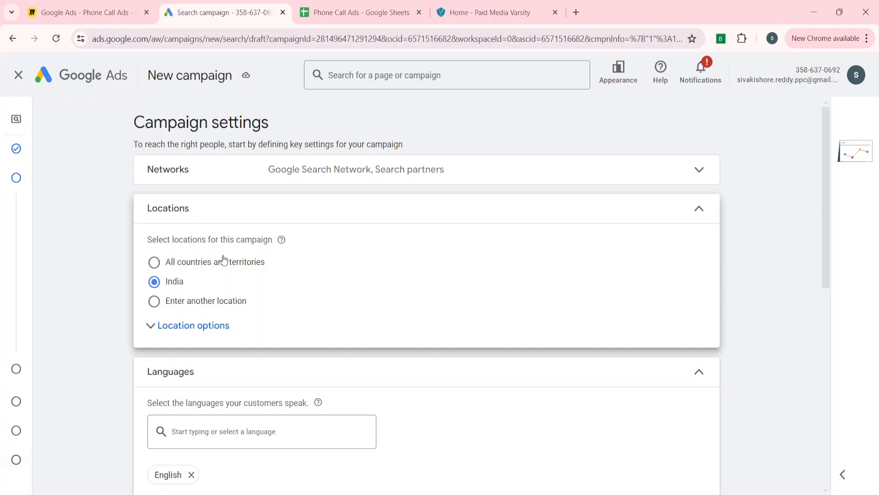
left_click(367, 212)
left_click(191, 339)
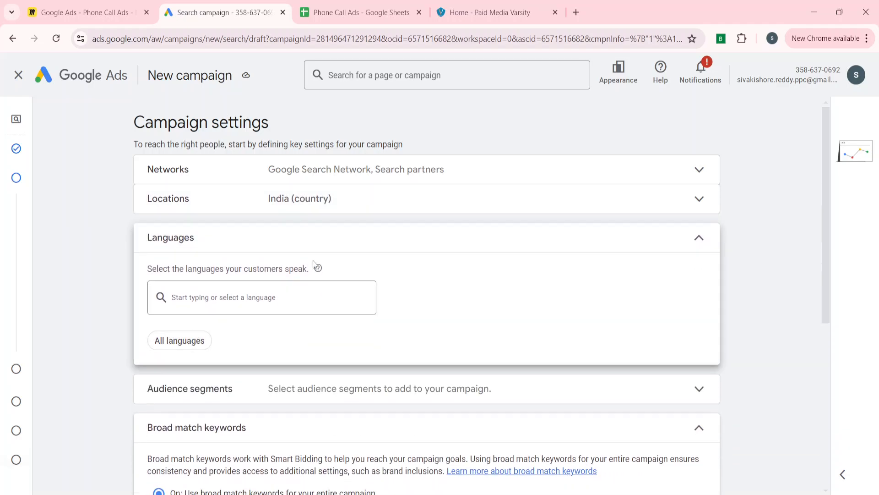
left_click(342, 251)
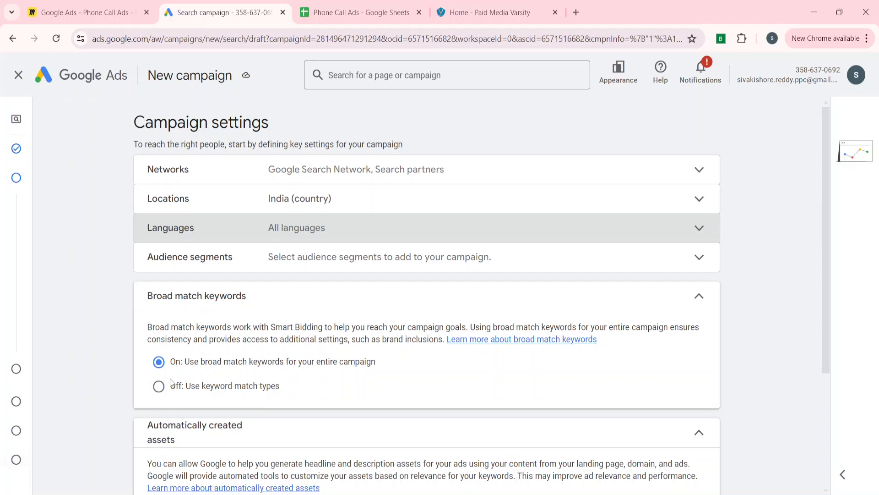
Turn broad match and auto-created assets off, keep the ad schedule all day, then continue
left_click(160, 386)
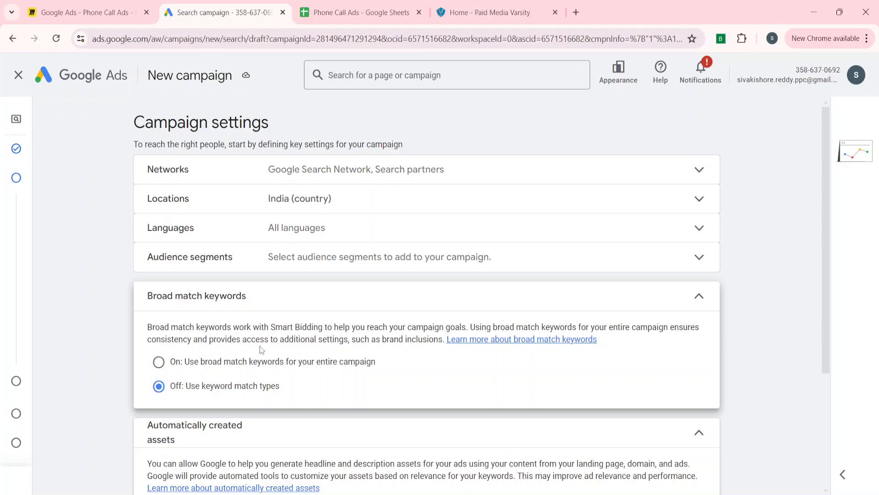
left_click(385, 309)
scroll(105, 394, "down", 2)
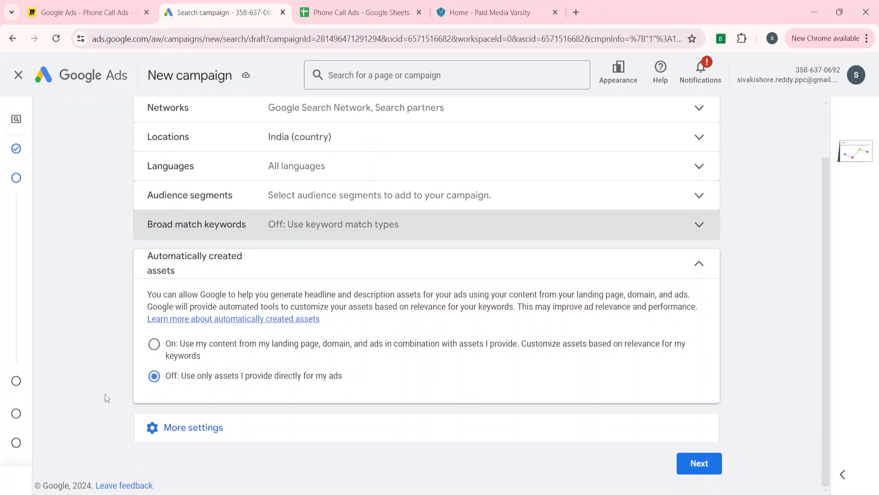
left_click(199, 261)
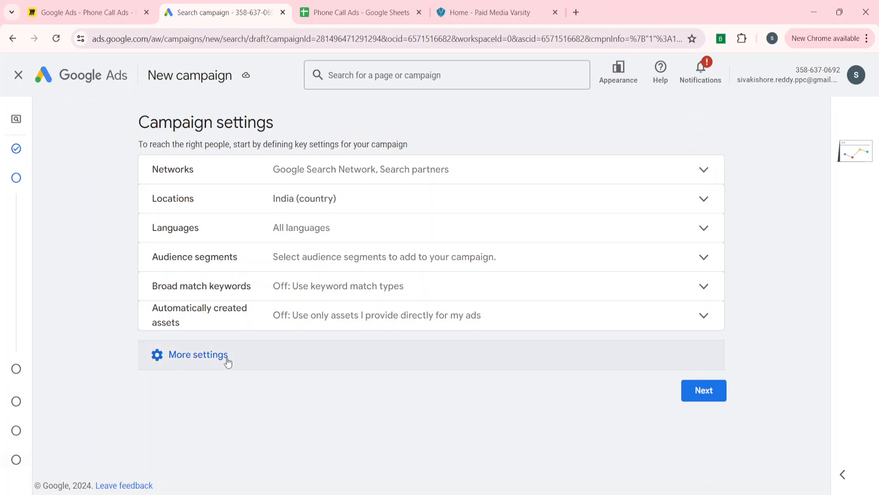
left_click(227, 360)
scroll(81, 416, "down", 2)
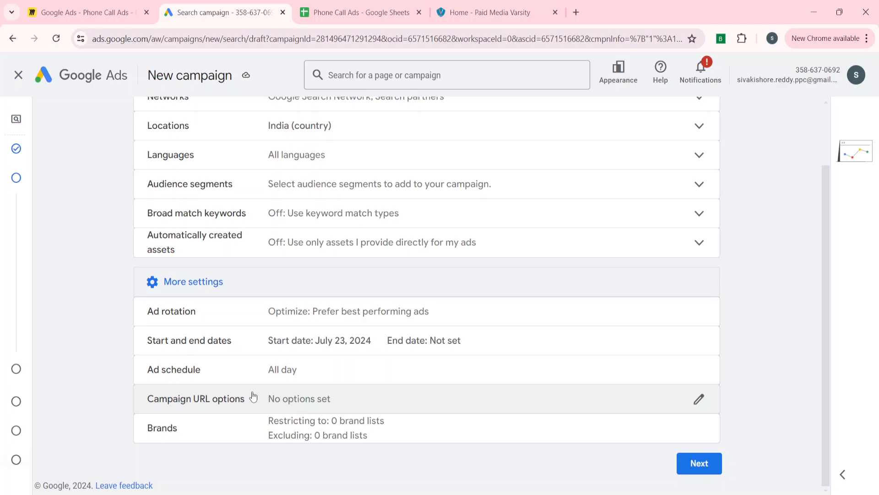
left_click(269, 369)
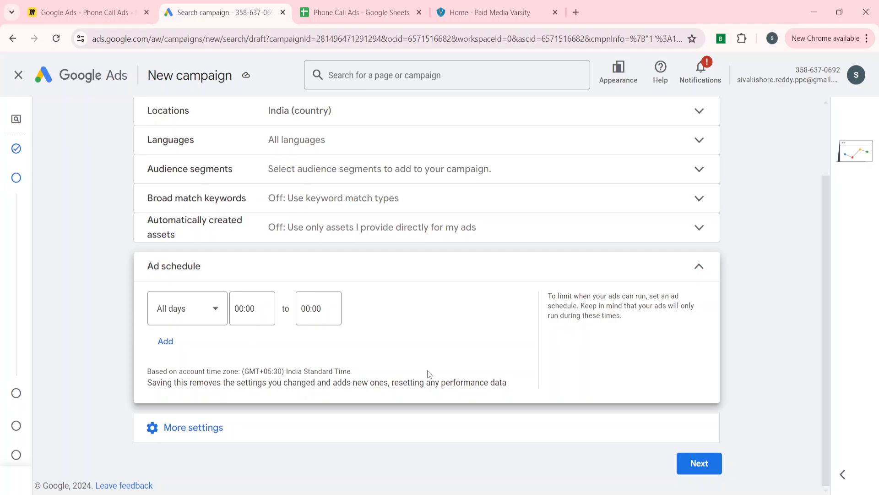
left_click(321, 268)
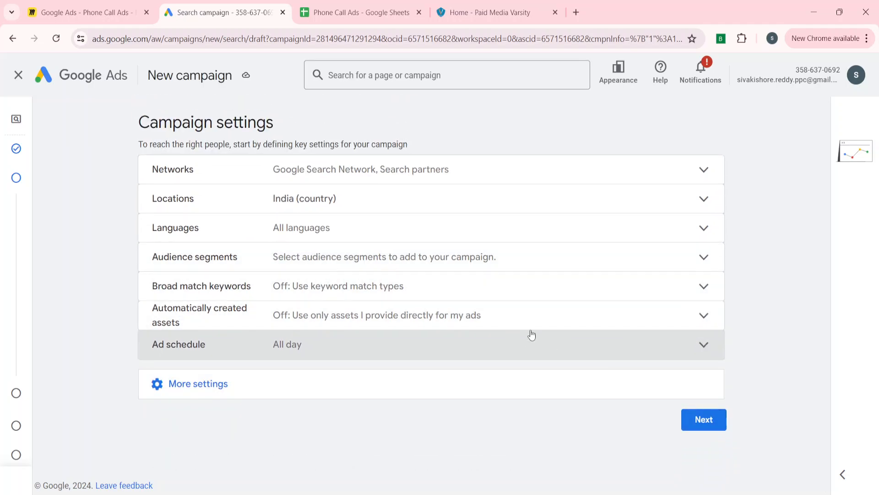
left_click(702, 418)
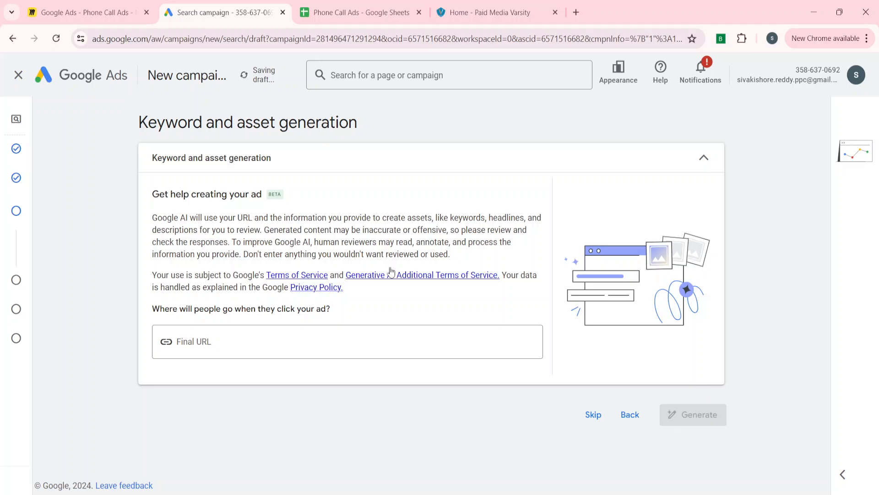
Skip AI keyword and asset generation and rename the ad group to PMV
left_click(597, 419)
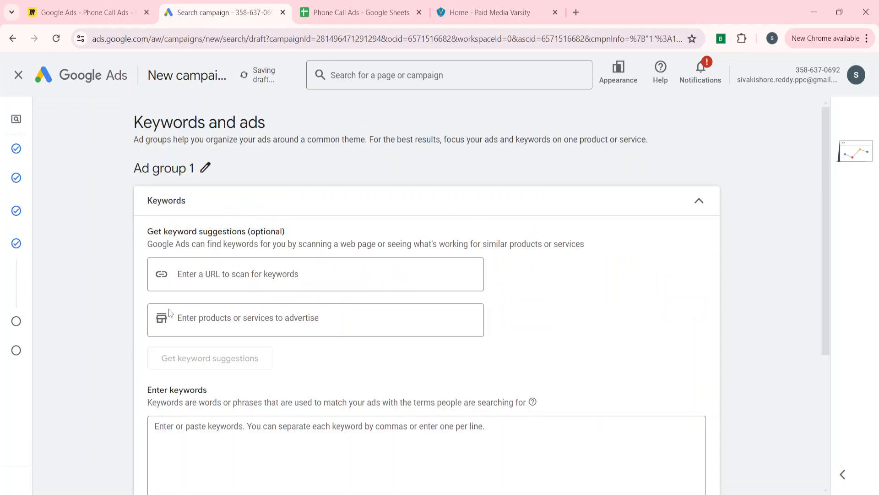
scroll(84, 359, "down", 5)
scroll(84, 360, "up", 5)
scroll(85, 359, "down", 2)
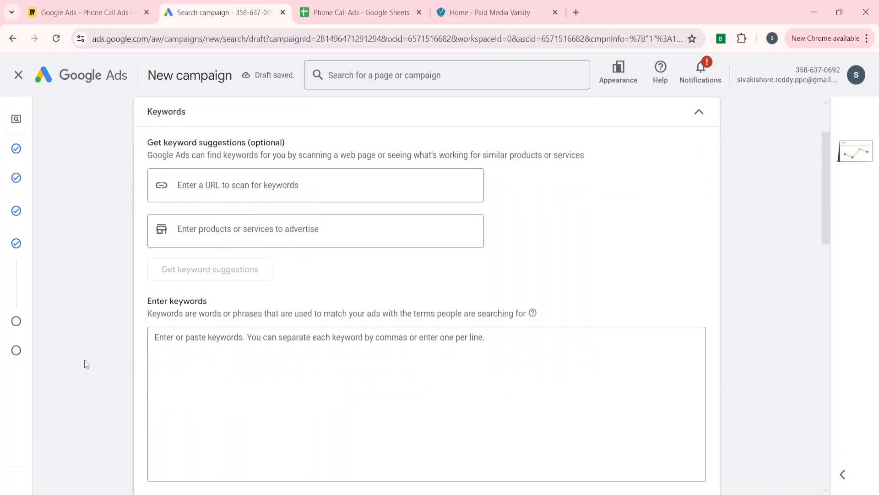
scroll(84, 360, "up", 2)
left_click(205, 167)
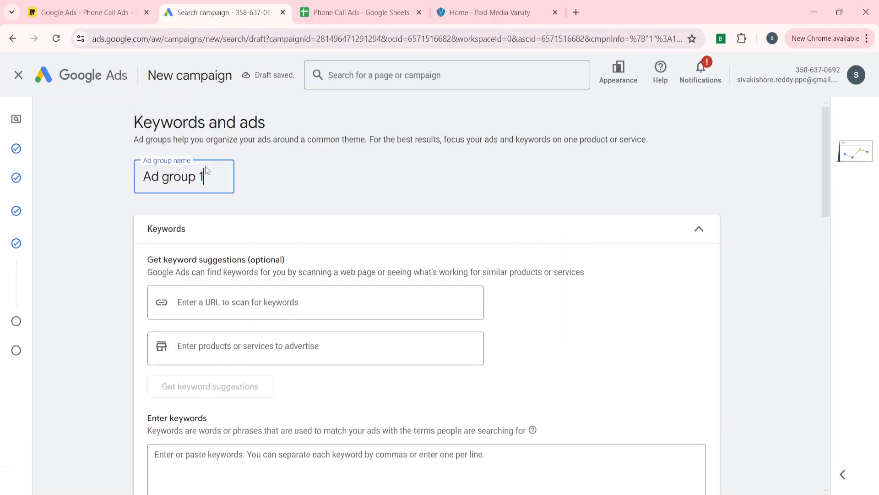
key("BackSpace")
key("BackSpace")
key("BackSpace")
key("BackSpace")
key("BackSpace")
key("BackSpace")
key("BackSpace")
key("BackSpace")
key("BackSpace")
type("P")
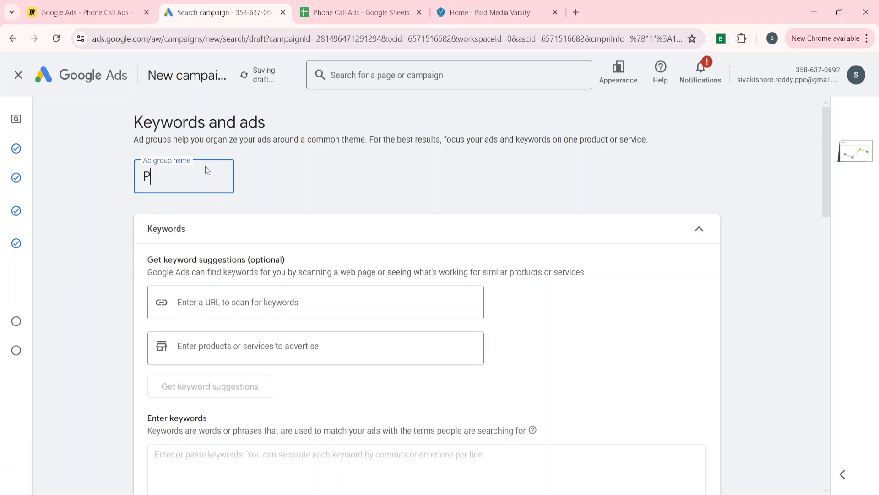
type("MV")
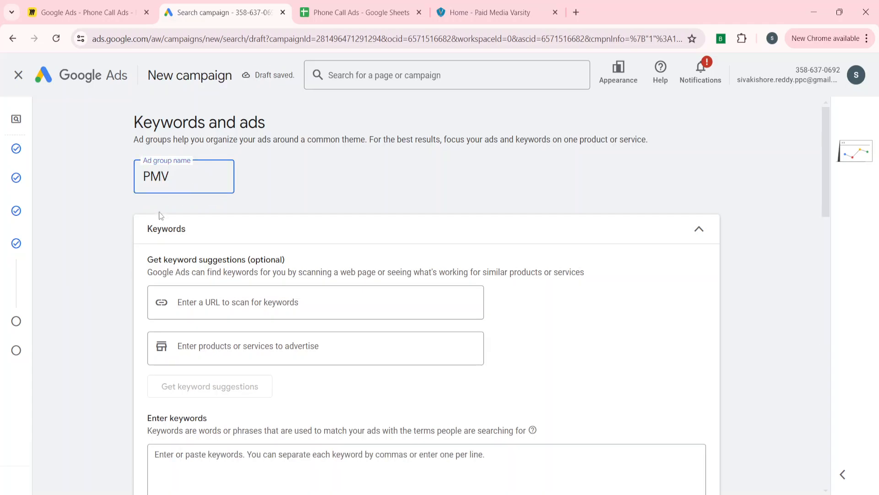
left_click(120, 284)
Add the keyword 'Paid Media Varsity Call' to the ad group
scroll(120, 284, "down", 4)
left_click(220, 293)
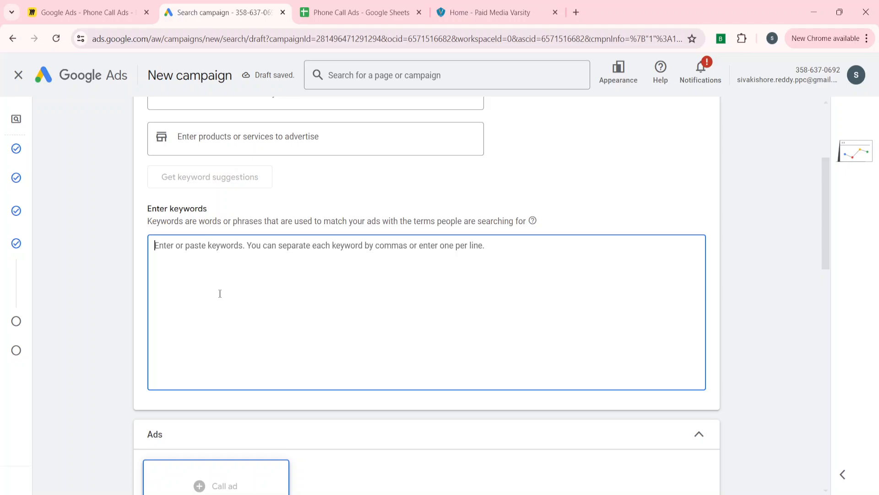
type("Paid ")
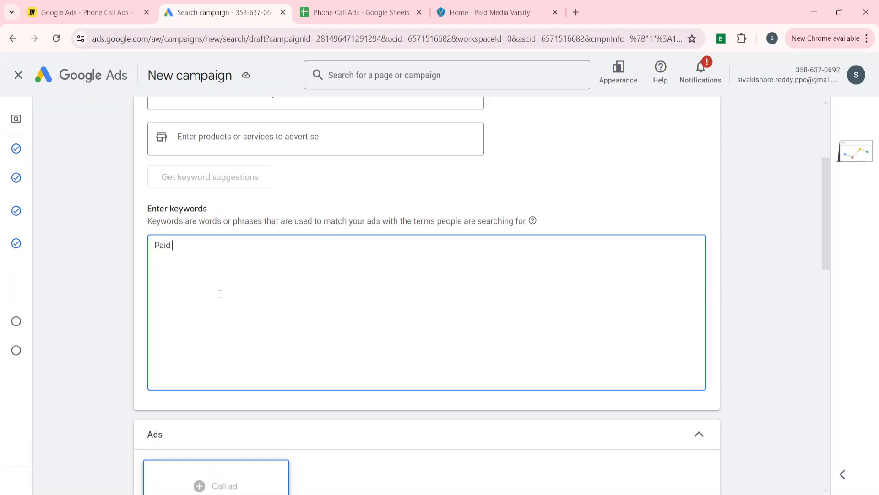
type("Media Varsity")
scroll(98, 372, "down", 4)
scroll(98, 371, "up", 3)
scroll(97, 372, "down", 7)
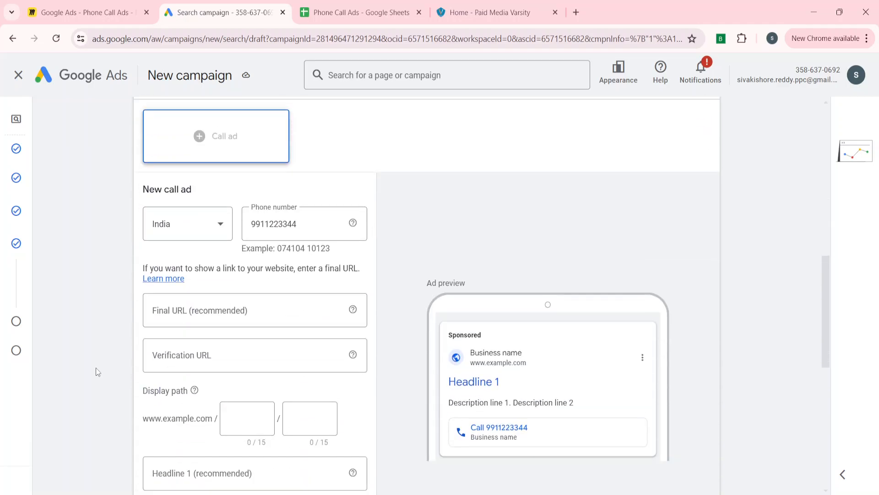
scroll(98, 372, "up", 1)
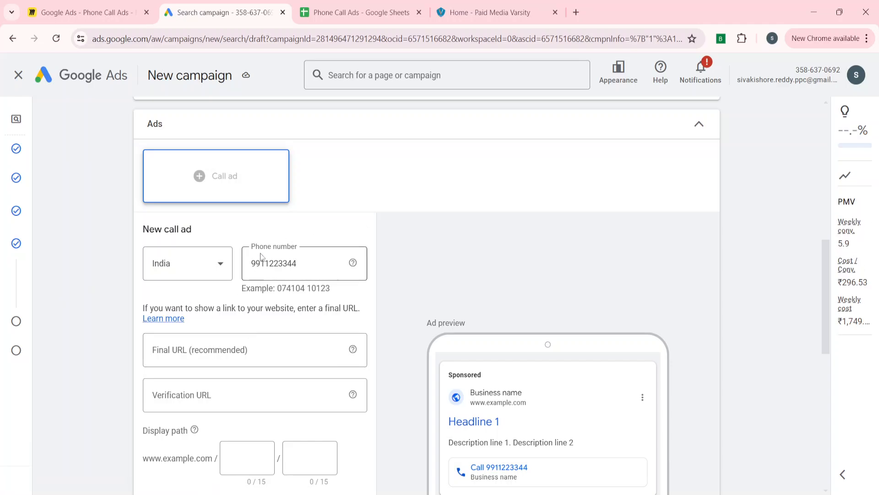
scroll(196, 249, "up", 5)
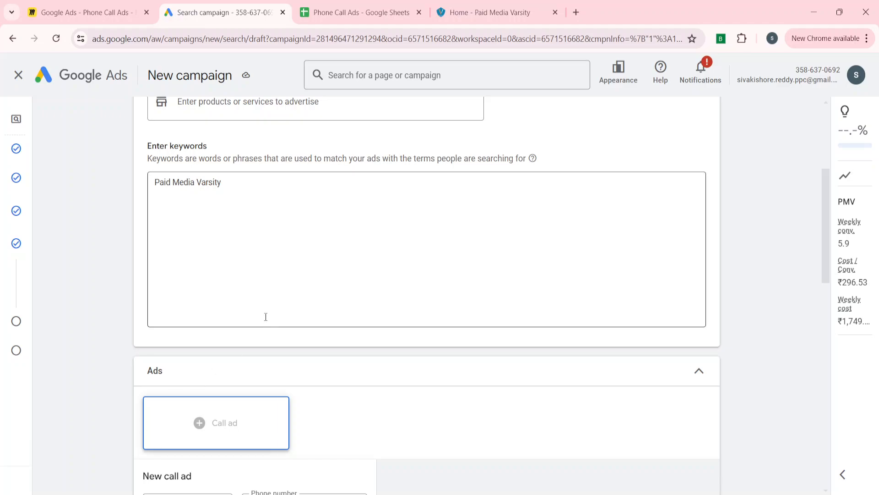
left_click(263, 182)
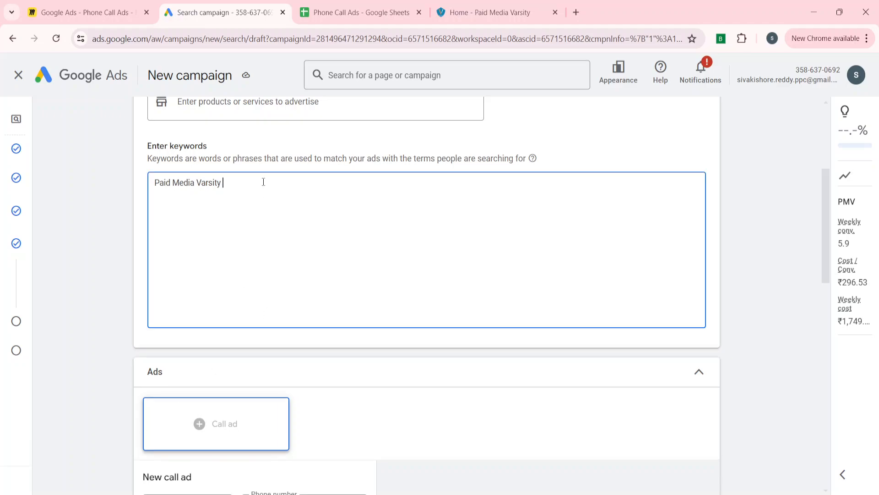
type("Call")
left_click(92, 311)
scroll(92, 311, "down", 6)
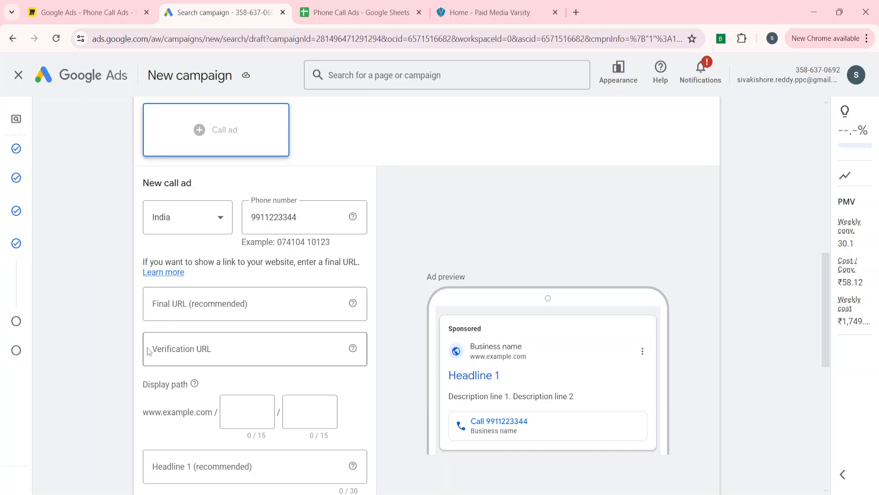
left_click(179, 302)
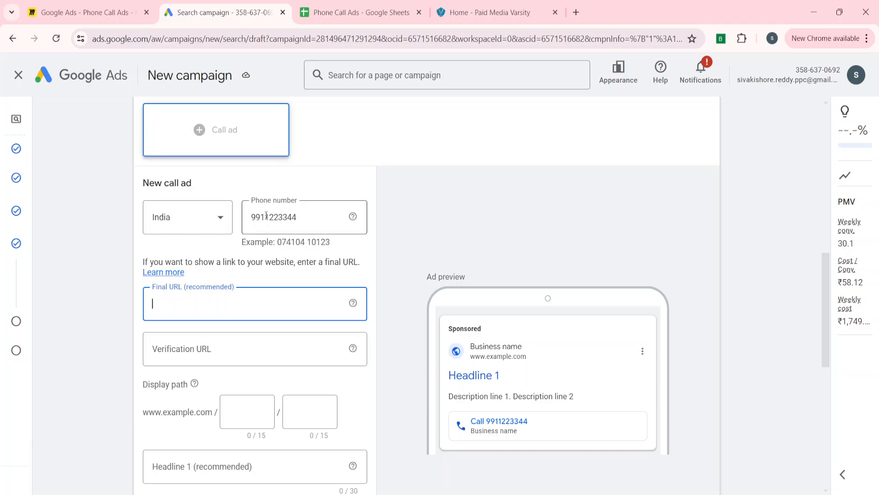
left_click(486, 13)
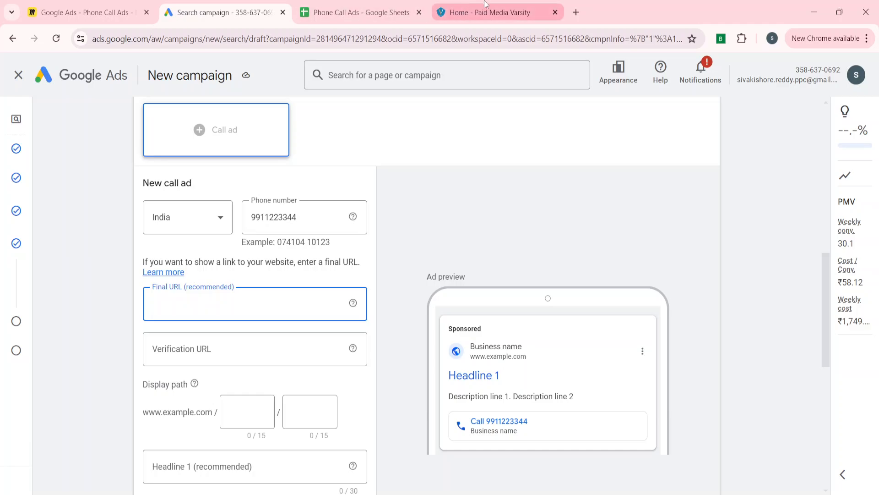
left_click(123, 39)
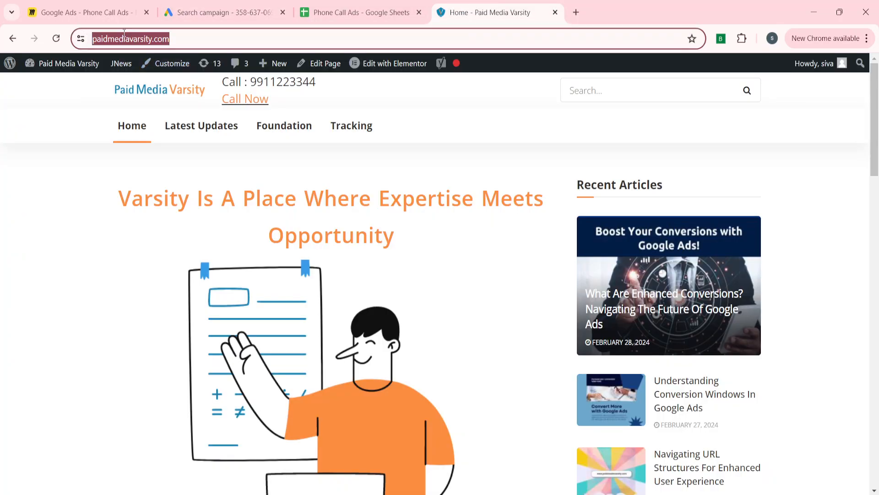
key("ctrl+c")
left_click(220, 12)
key("ctrl+v")
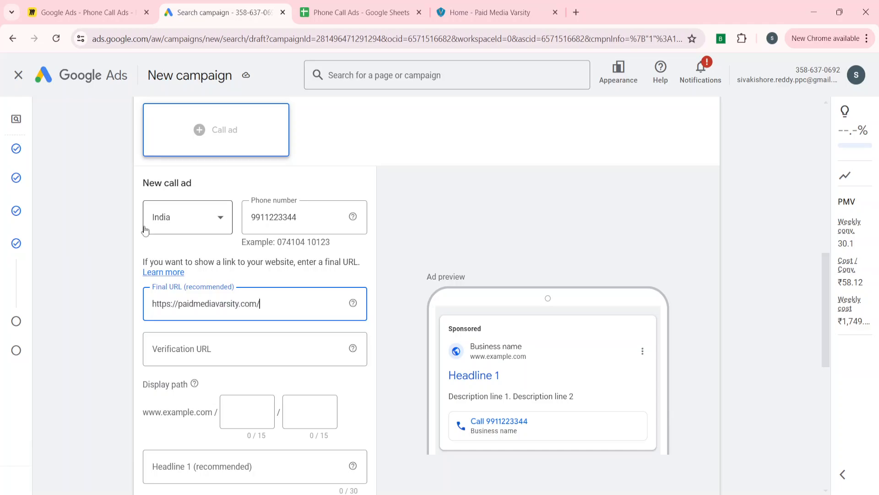
left_click(170, 347)
key("ctrl+v")
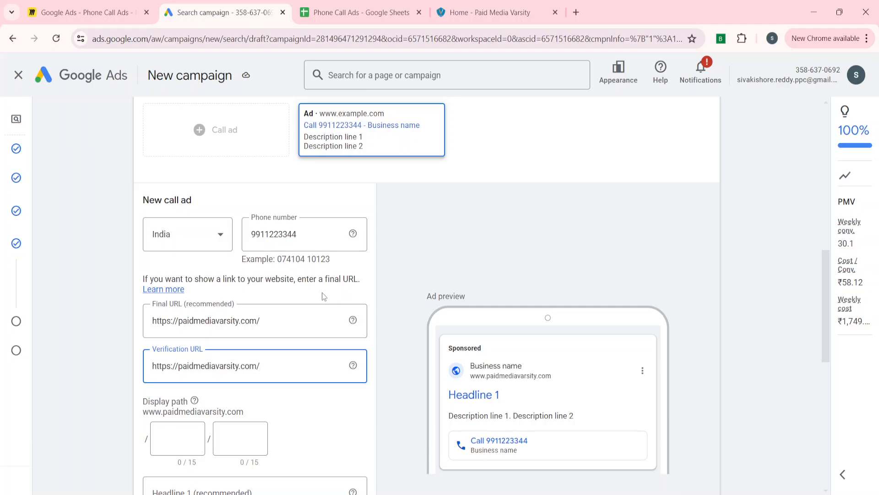
left_click(502, 7)
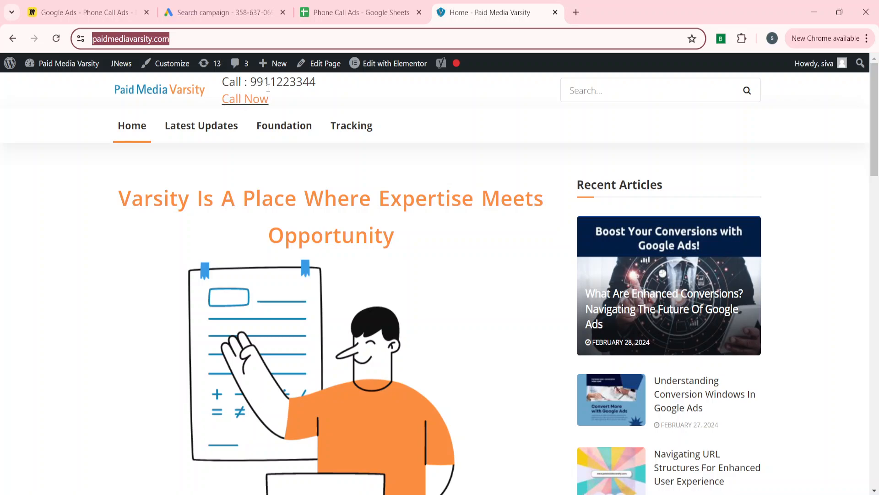
left_click(261, 4)
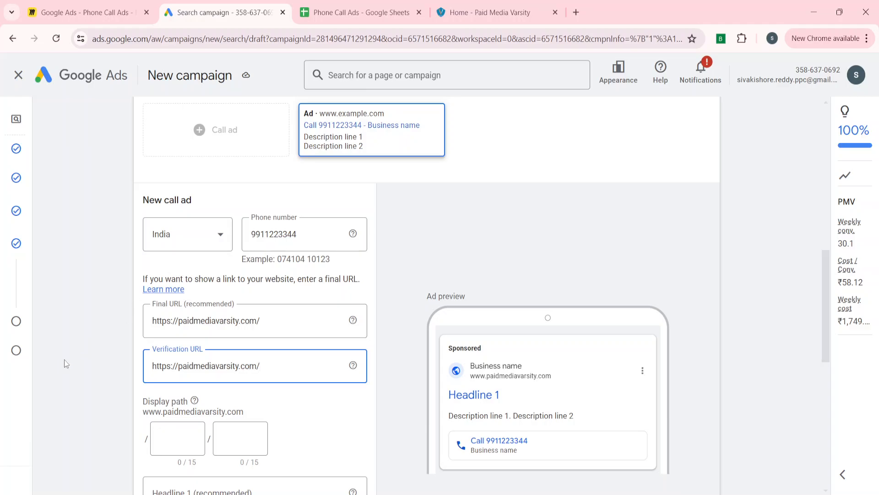
Enter 'Call Now' as the call ad's first display path
scroll(66, 363, "down", 3)
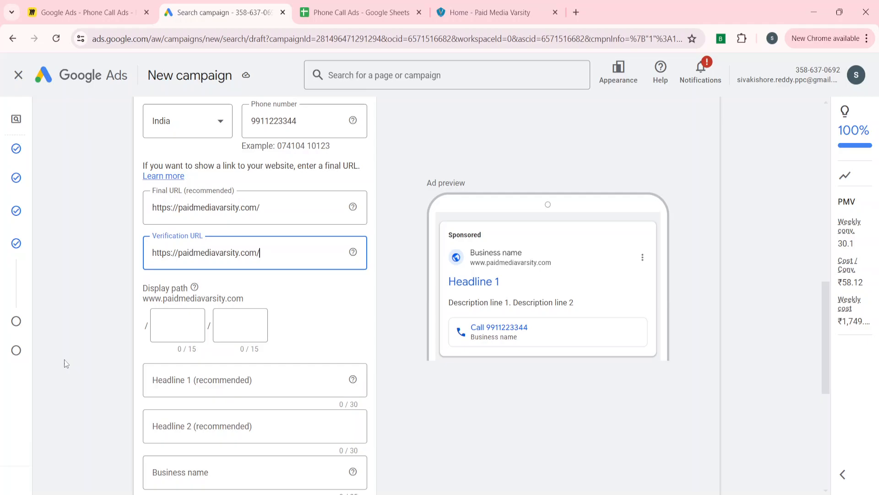
left_click(169, 326)
type("Ca")
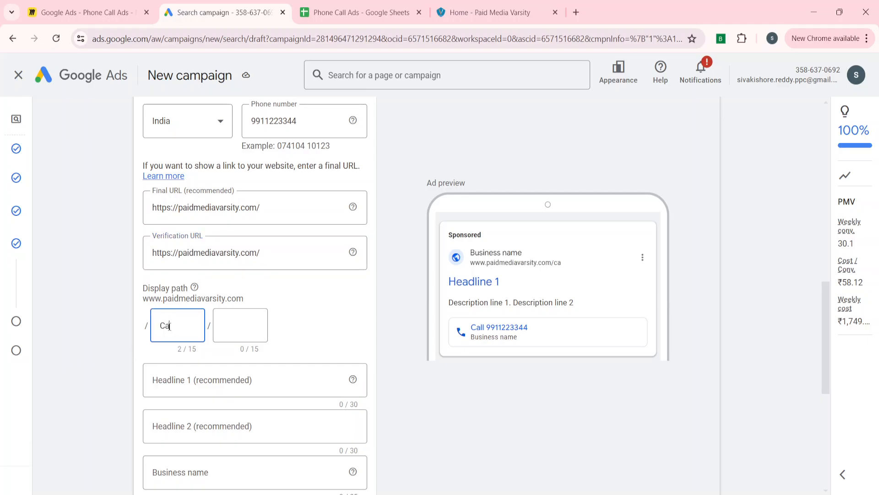
type("ll Now")
Fill Headline 1 with 'Paid Media Varsity' copied from the website heading
scroll(113, 368, "down", 2)
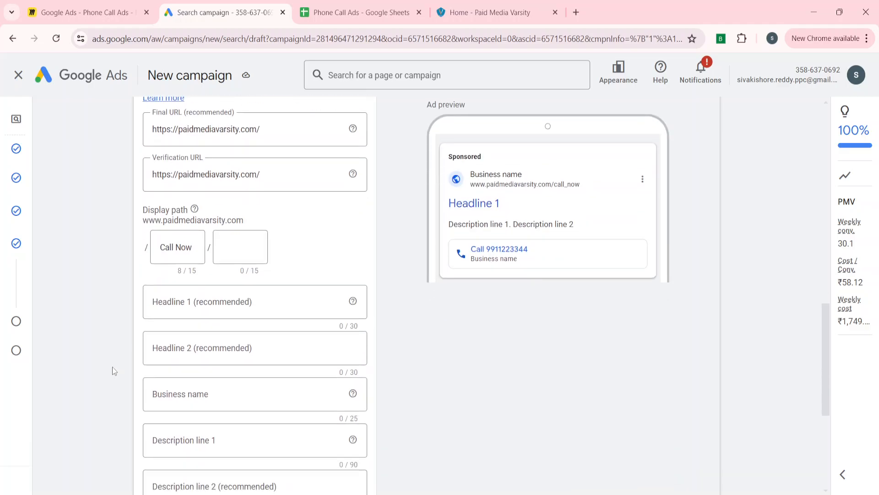
left_click(211, 301)
left_click(486, 12)
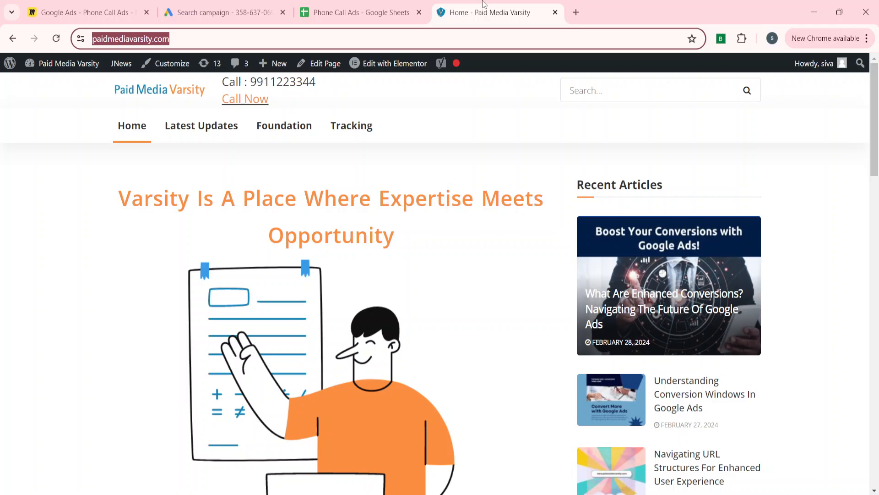
left_click(157, 229)
scroll(157, 228, "down", 5)
scroll(157, 229, "up", 5)
scroll(140, 279, "down", 6)
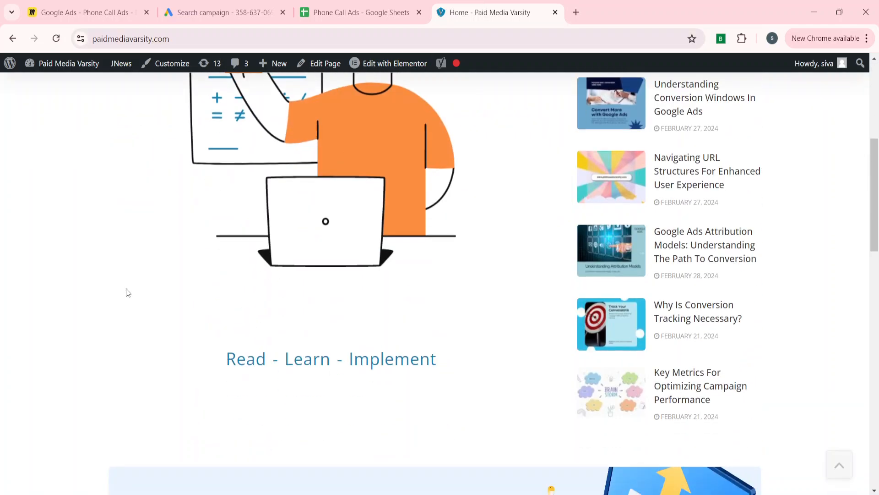
scroll(128, 292, "down", 8)
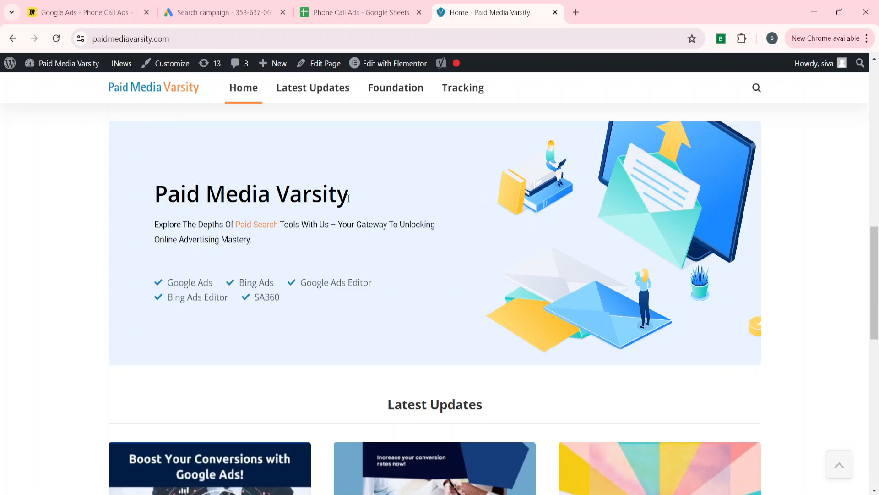
left_click_drag(349, 198, 144, 204)
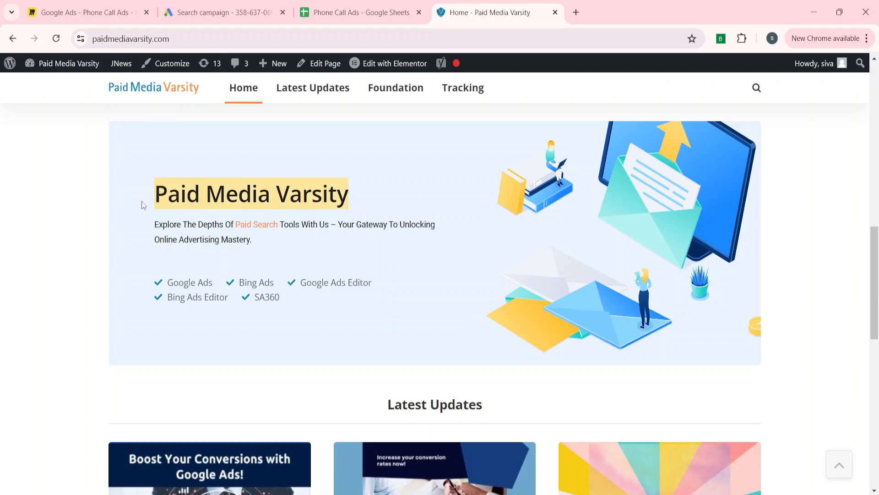
left_click(221, 19)
key("ctrl+v")
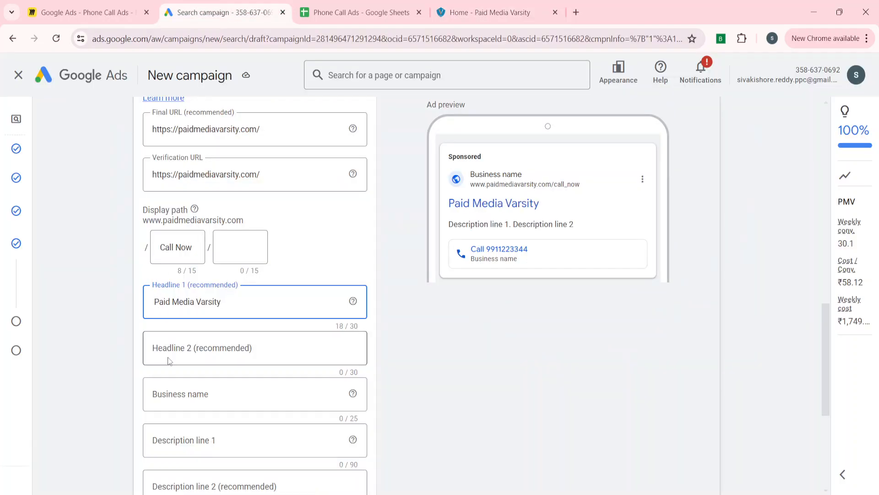
Paste the site tagline into Headline 2, trimming it to 'Explore The Depths Of PPC'
left_click(179, 345)
left_click(486, 12)
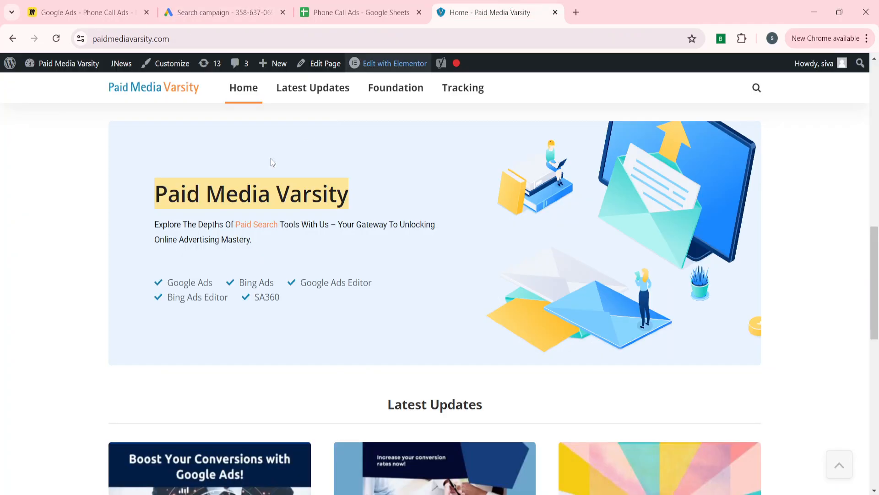
scroll(103, 310, "down", 1)
scroll(103, 311, "up", 1)
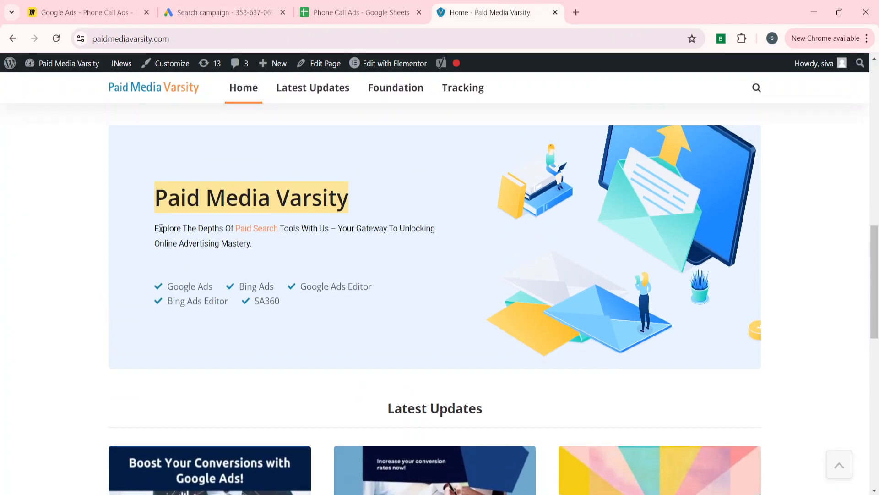
left_click_drag(156, 228, 279, 227)
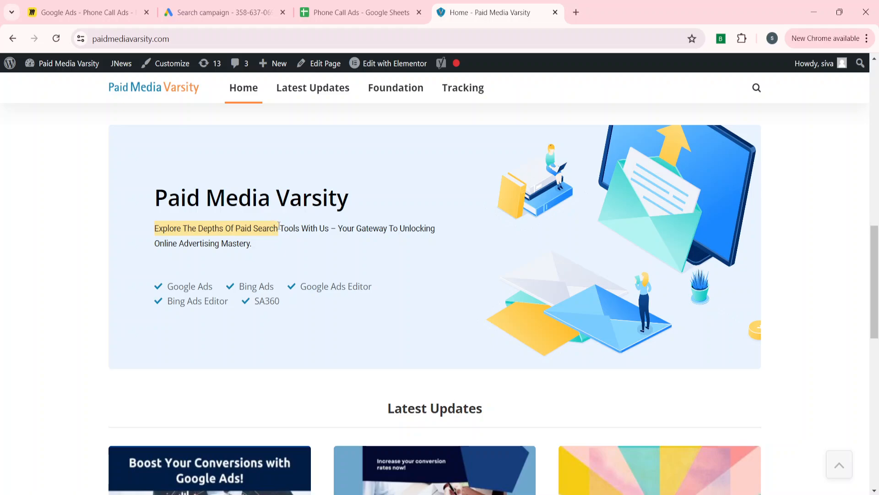
key("ctrl+c")
left_click(220, 12)
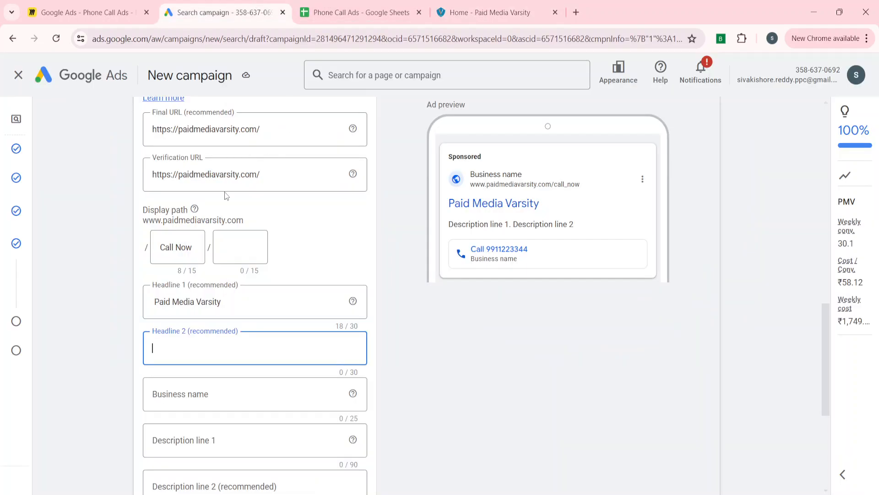
key("ctrl+v")
key("BackSpace")
key("BackSpace")
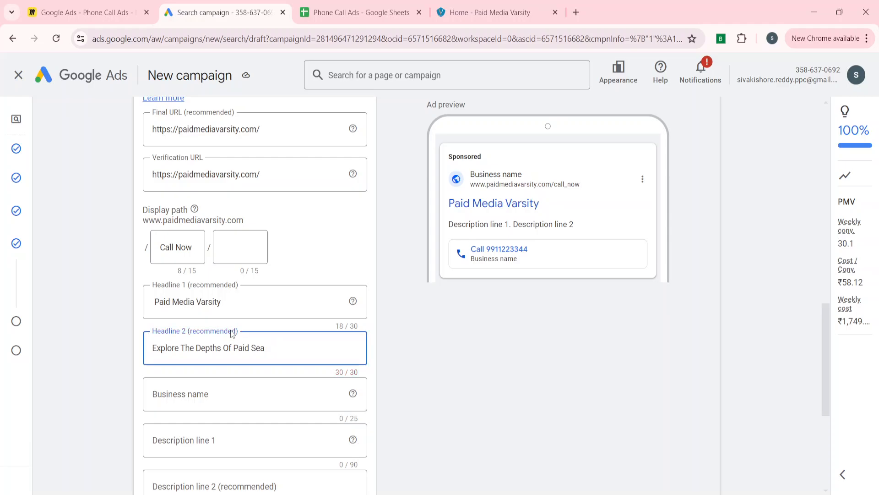
key("BackSpace")
key("BackSpace")
key("BackSpace")
key("BackSpace")
key("BackSpace")
key("BackSpace")
type("PPC")
key("BackSpace")
key("BackSpace")
type("PC")
Enter PMV as the call ad's business name
left_click(108, 418)
scroll(108, 418, "down", 2)
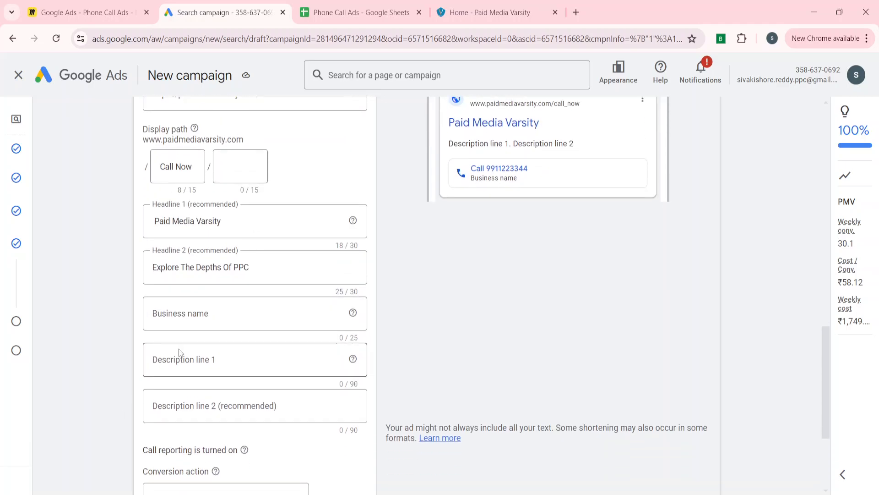
left_click(214, 323)
type("P")
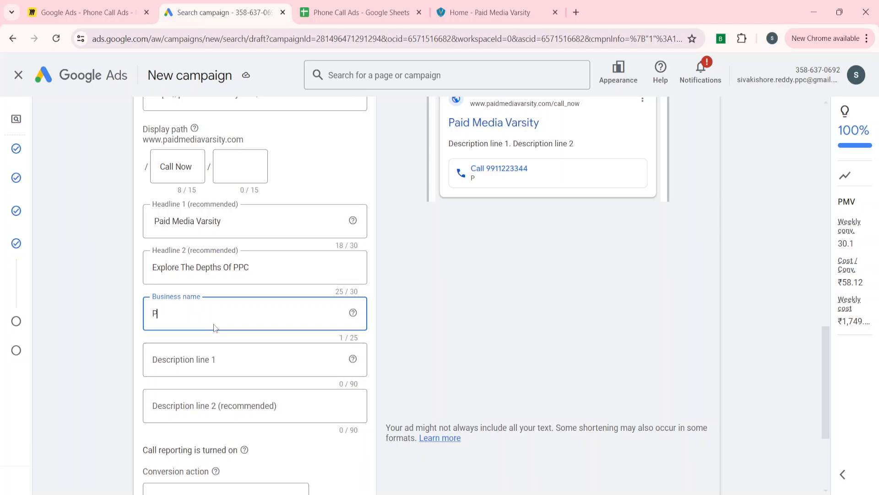
type("MV")
left_click(55, 411)
Fill Description lines 1 and 2 with text copied from the Paid Media Varsity website
scroll(55, 411, "down", 2)
left_click(240, 252)
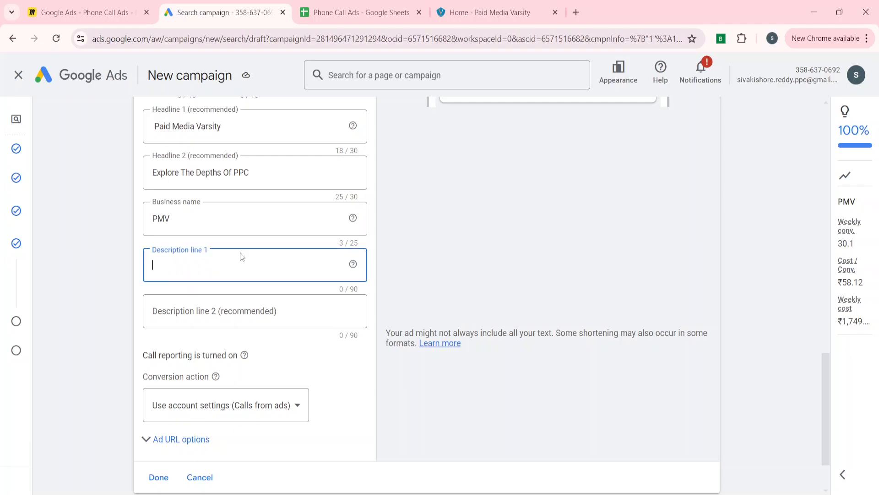
left_click(486, 12)
scroll(161, 207, "up", 1)
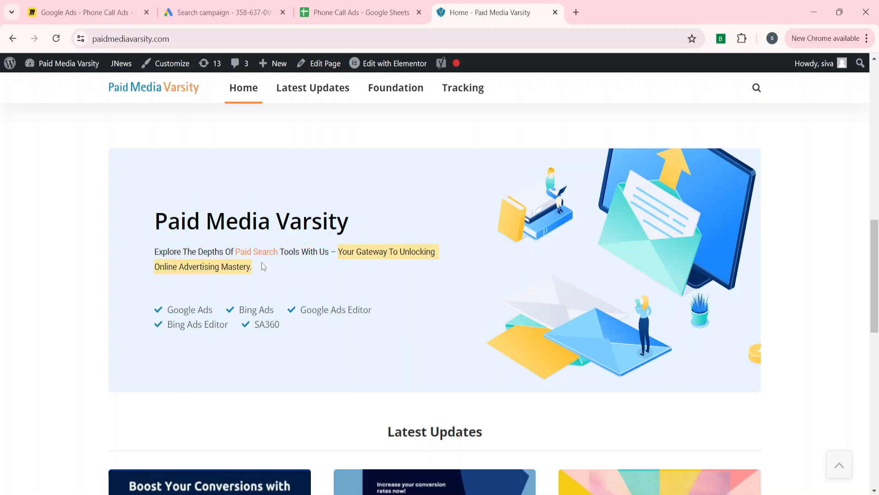
left_click(215, 12)
key("ctrl+v")
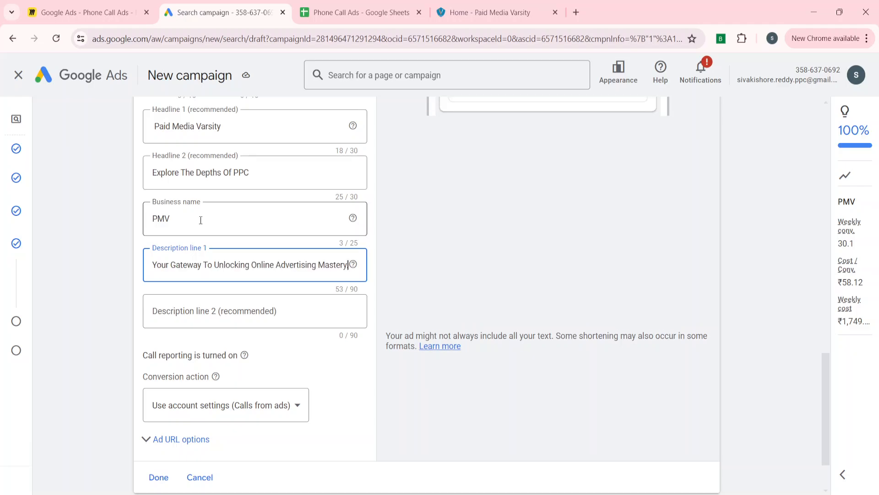
left_click(490, 13)
scroll(205, 301, "up", 3)
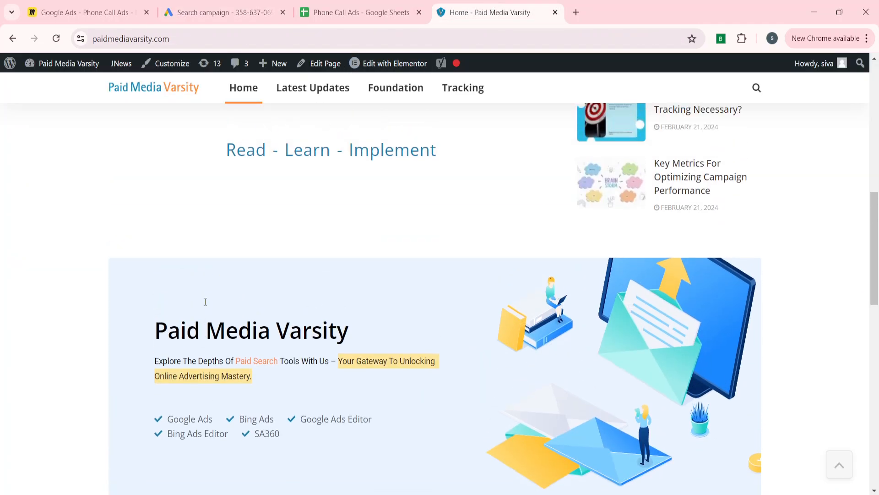
scroll(205, 301, "up", 10)
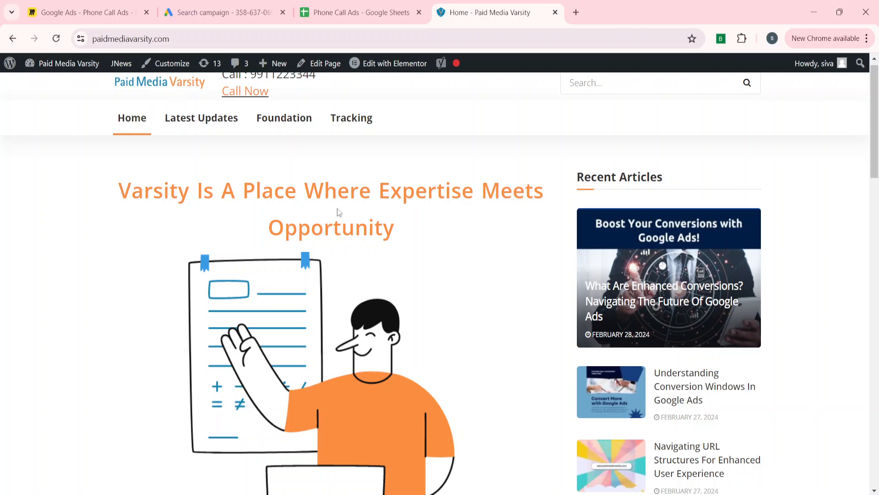
left_click_drag(120, 195, 410, 221)
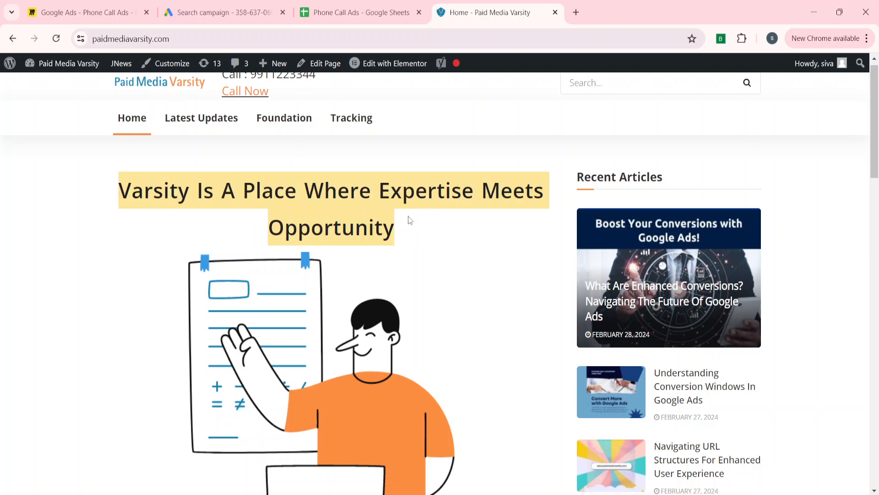
left_click(282, 5)
left_click(198, 313)
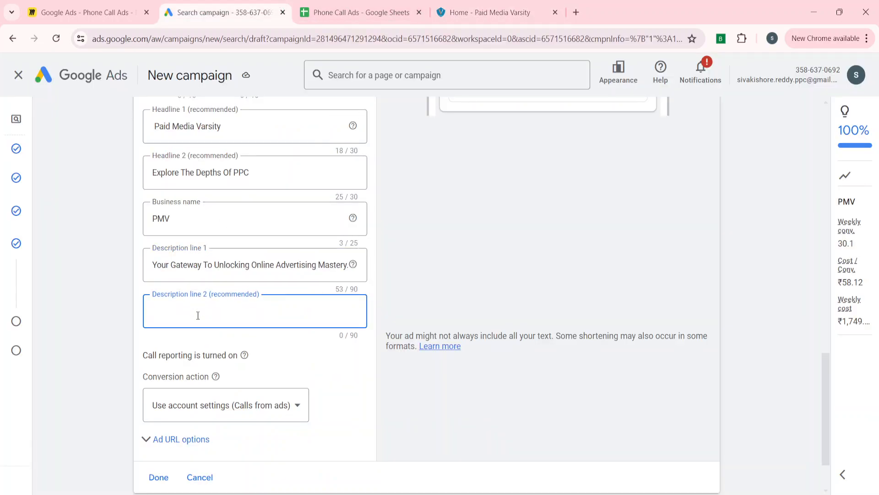
key("ctrl+v")
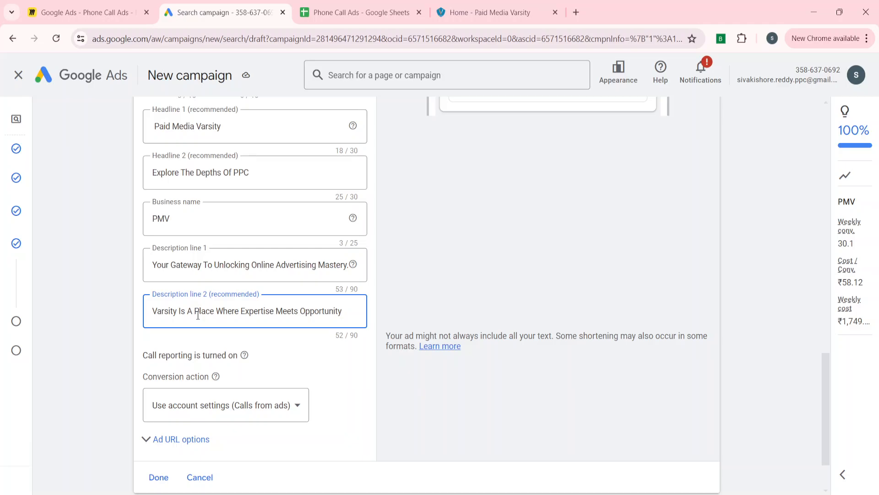
Set the conversion action to Paid Media Varsity Call Tracking and save the call ad
scroll(103, 394, "down", 2)
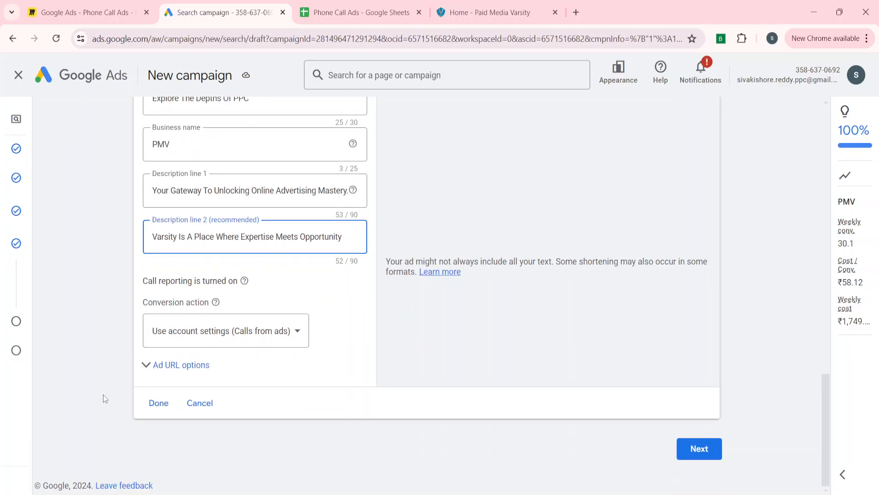
scroll(103, 394, "up", 1)
scroll(103, 394, "down", 1)
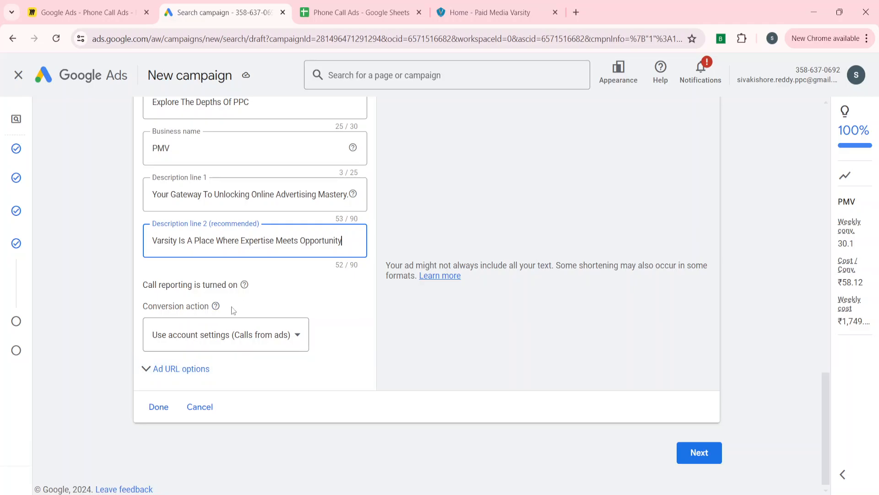
left_click(219, 337)
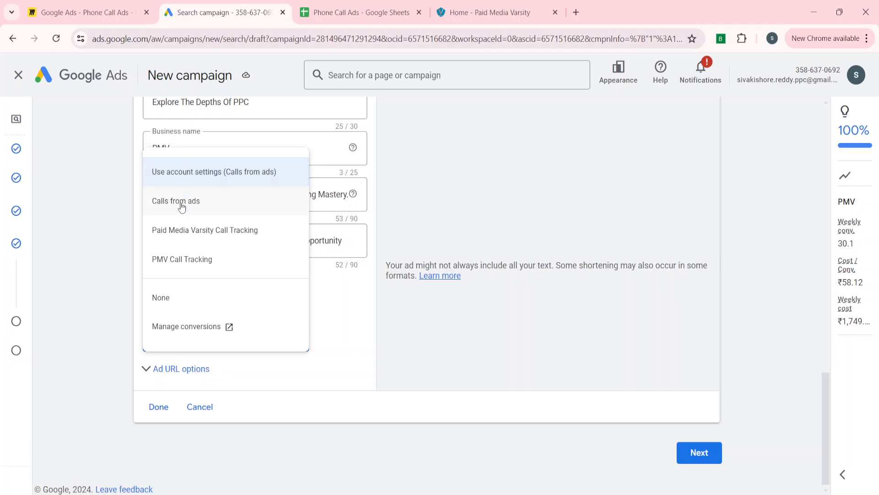
left_click(205, 227)
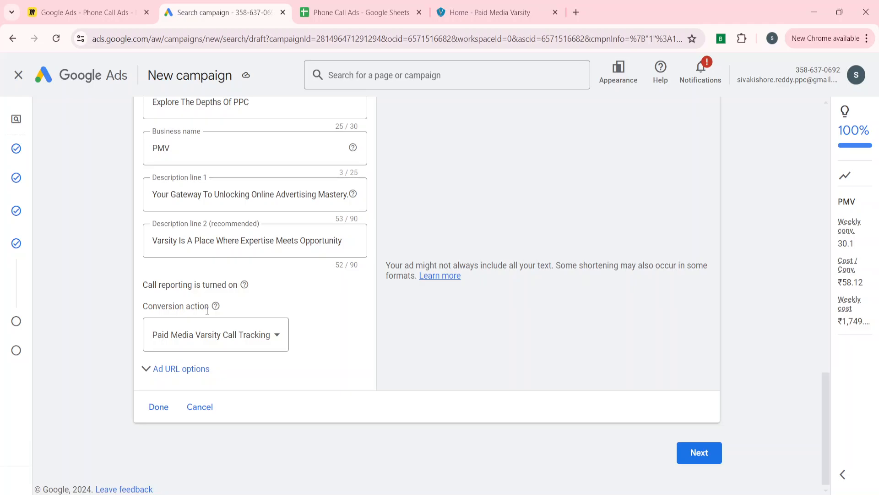
left_click_drag(206, 310, 133, 307)
left_click(197, 330)
left_click(103, 323)
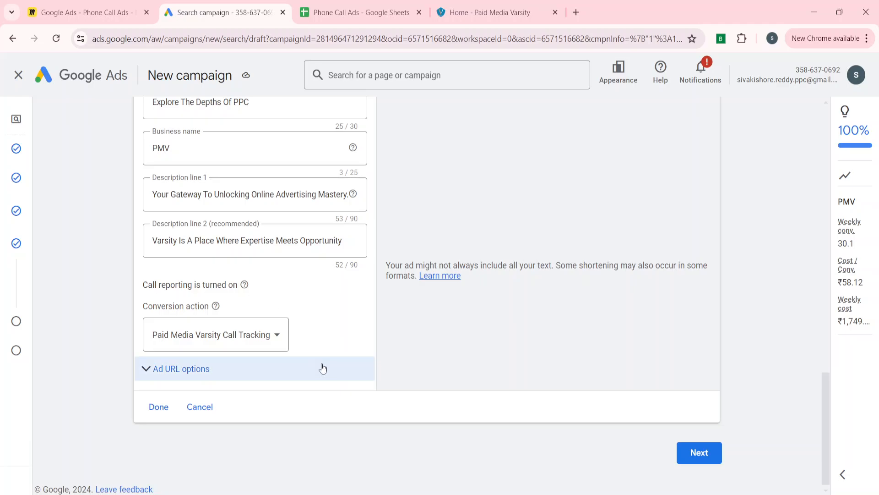
left_click(157, 408)
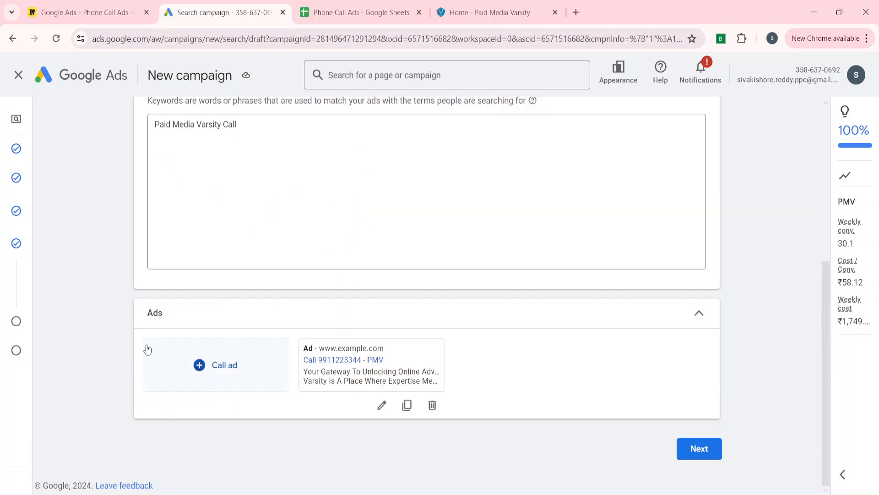
Replace the suggested ₹249.93 with a custom ₹100 daily budget and go to the review page
left_click(707, 450)
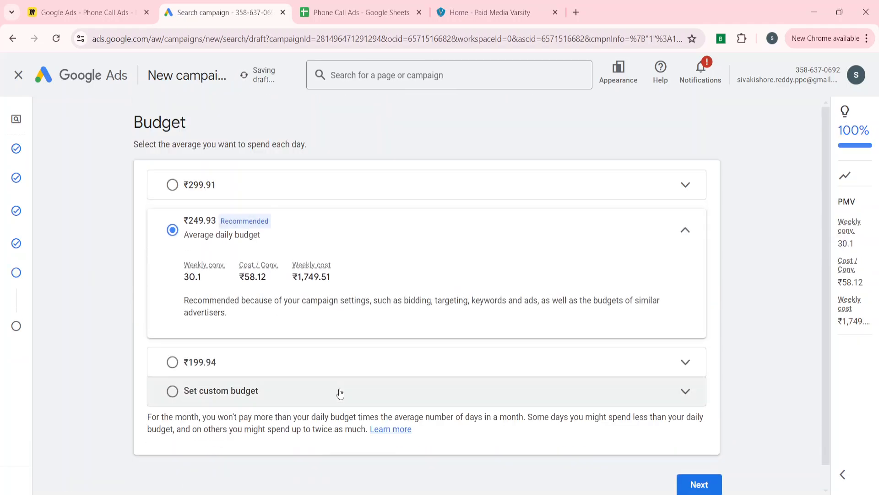
left_click(224, 394)
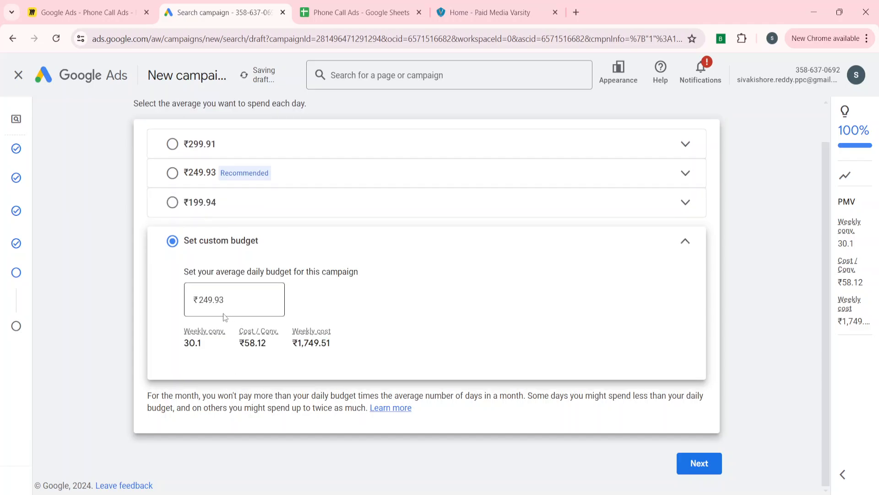
left_click(232, 302)
key("BackSpace")
key("BackSpace")
key("BackSpace")
key("BackSpace")
key("BackSpace")
key("BackSpace")
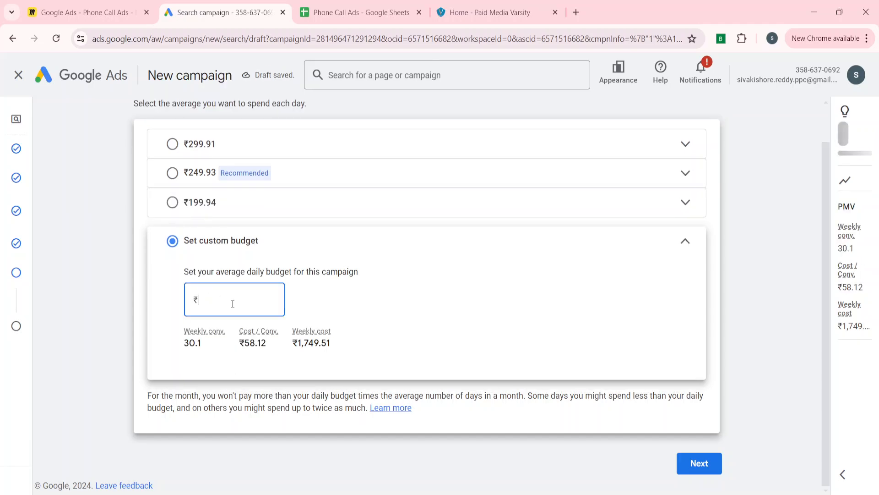
type("100")
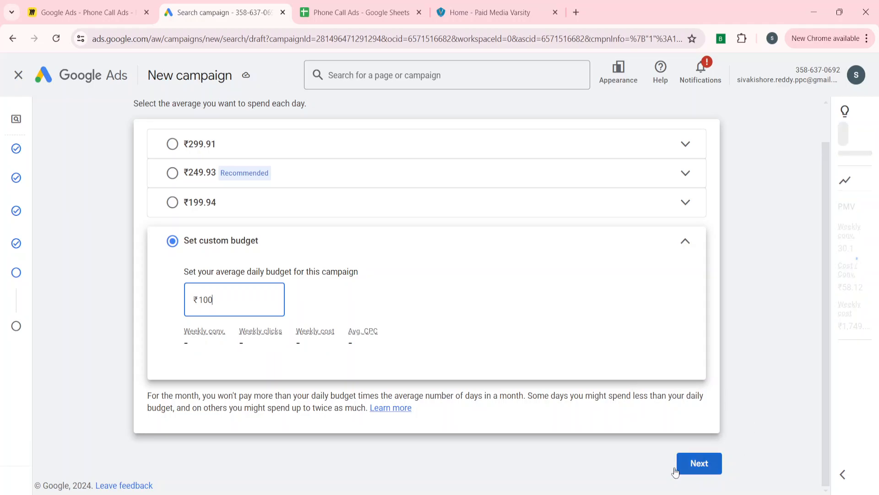
scroll(713, 462, "down", 1)
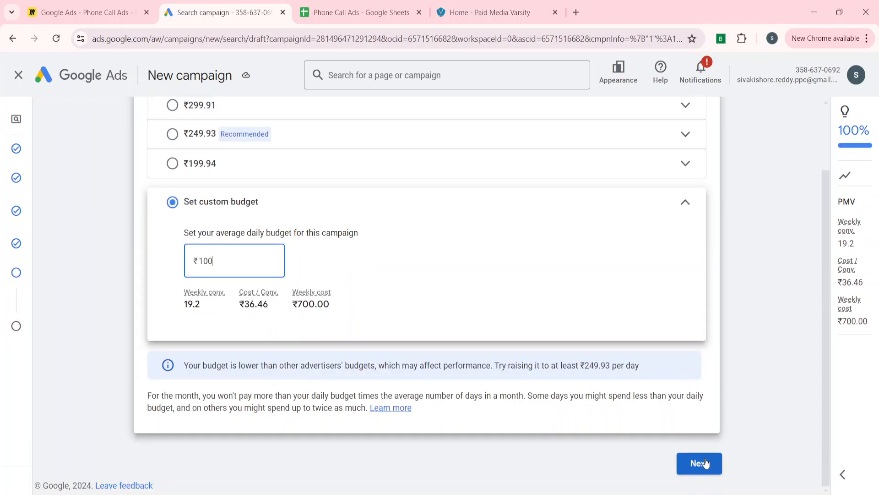
left_click(701, 464)
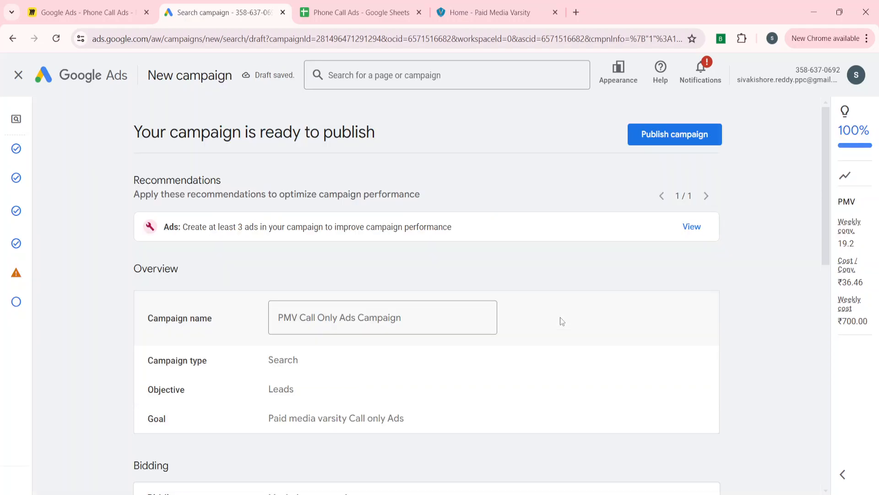
Look over the review summary and publish the PMV Call Only Ads Campaign
scroll(240, 402, "down", 6)
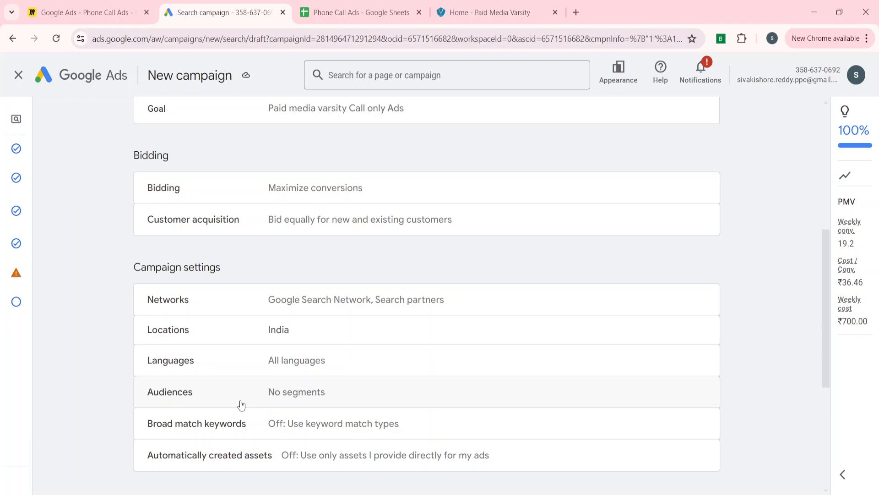
scroll(241, 406, "down", 5)
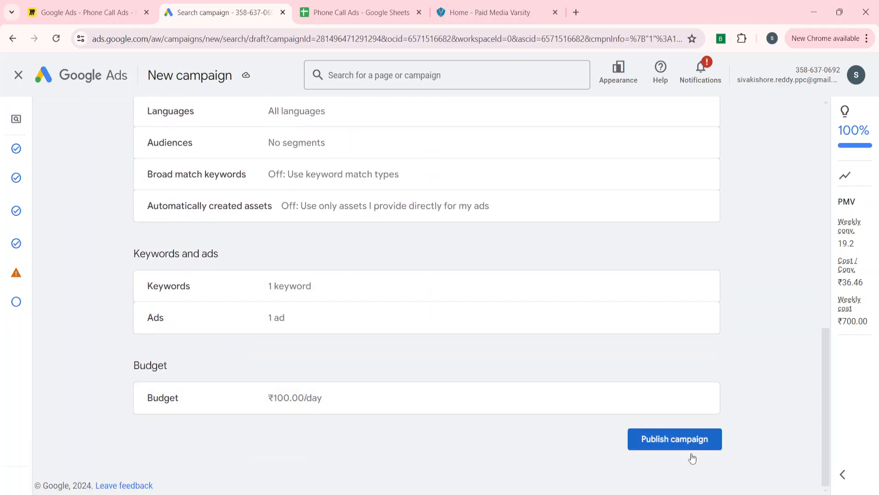
left_click(679, 451)
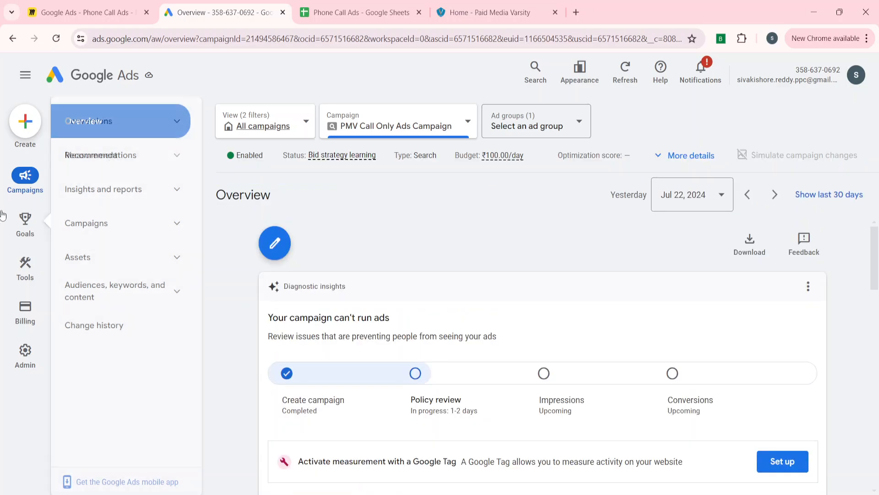
Go from the Campaigns table to the Assets page via the sidebar's Assets section
left_click(121, 225)
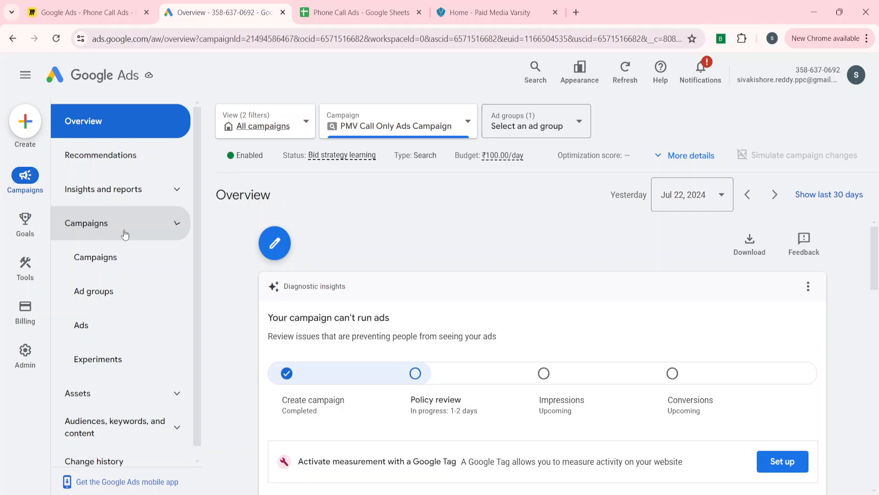
left_click(114, 258)
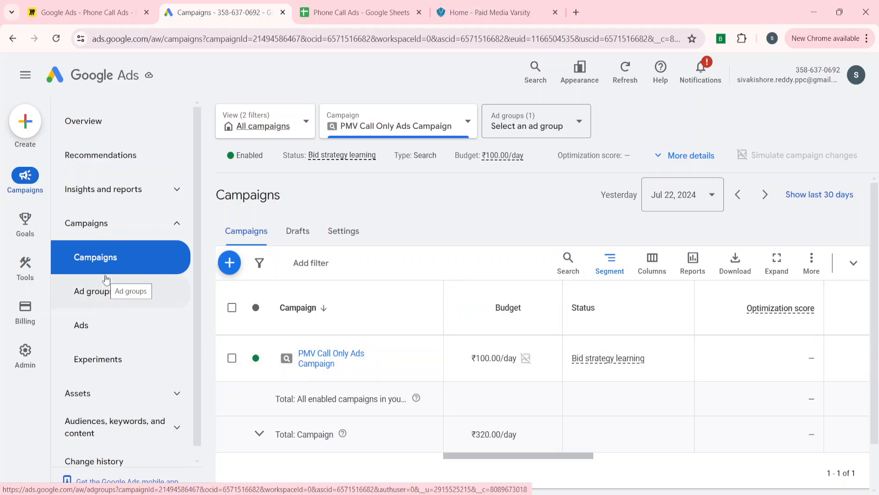
scroll(110, 392, "down", 1)
left_click(110, 383)
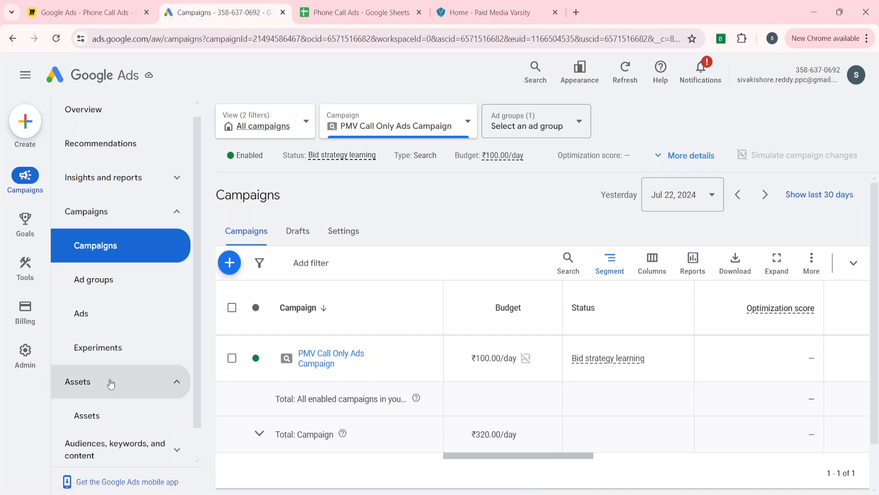
left_click(111, 383)
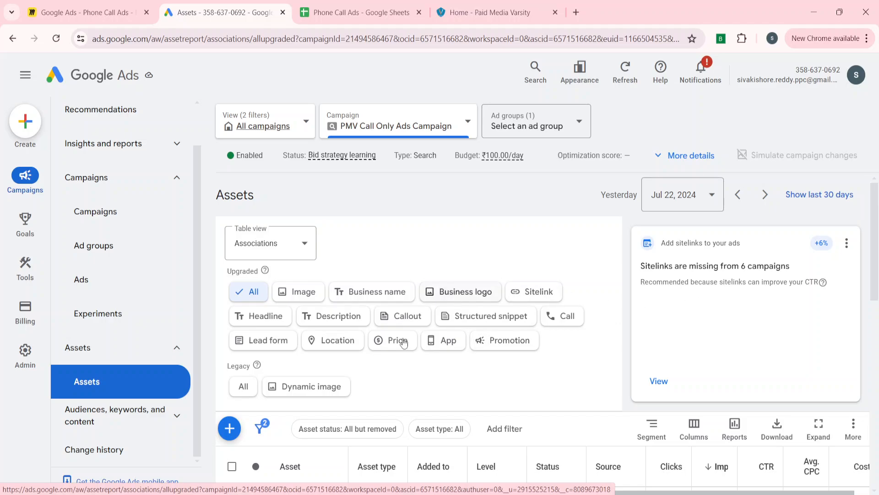
scroll(404, 342, "down", 3)
scroll(405, 343, "up", 3)
Filter the assets to Call and start a new call asset at the Account level
left_click(568, 316)
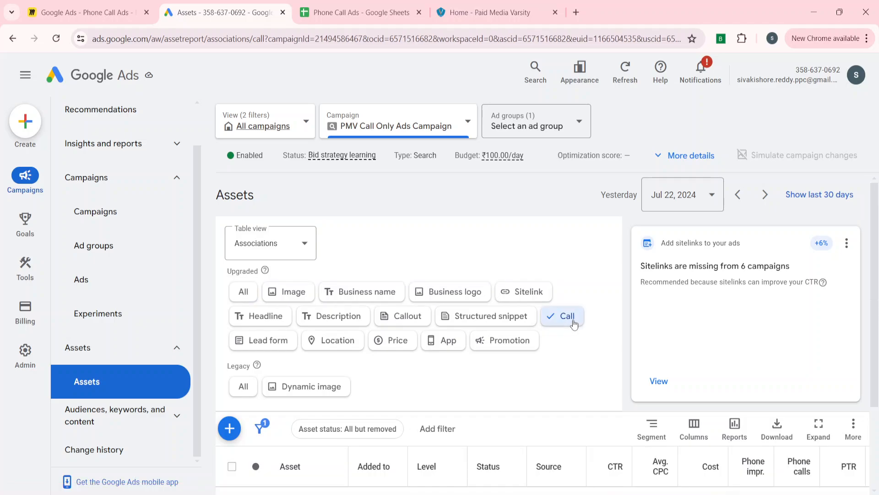
scroll(467, 387, "down", 3)
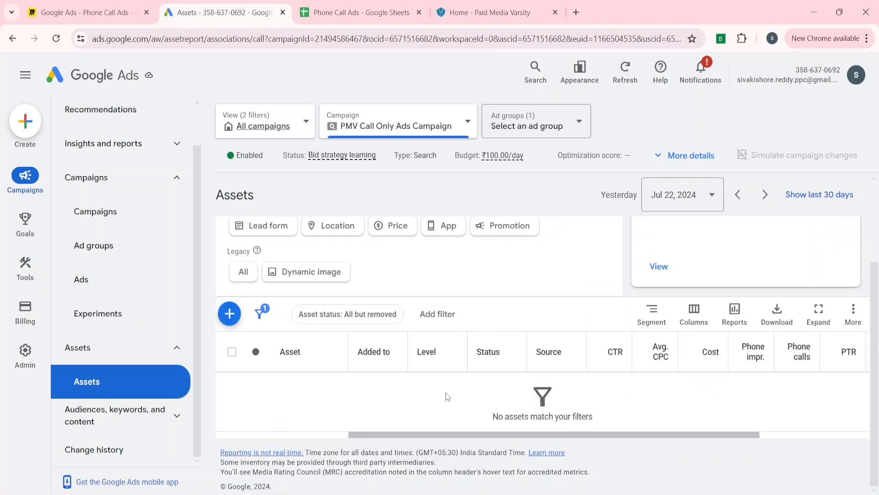
left_click(229, 314)
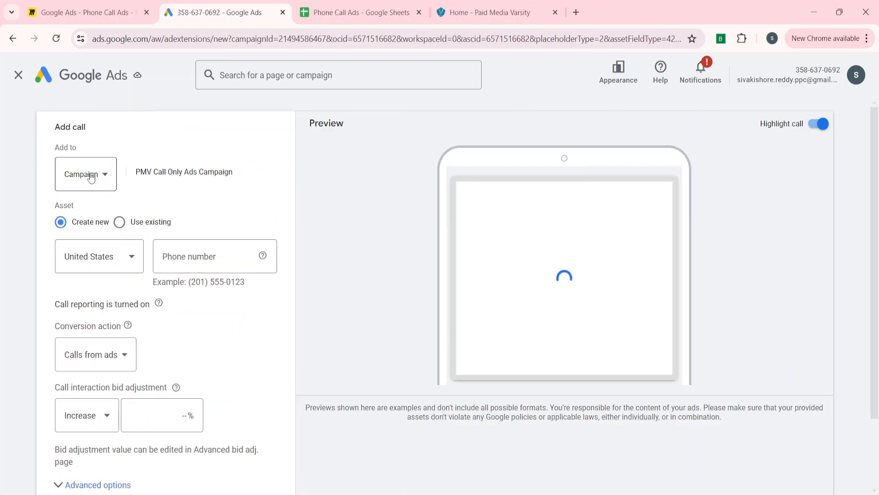
left_click(90, 173)
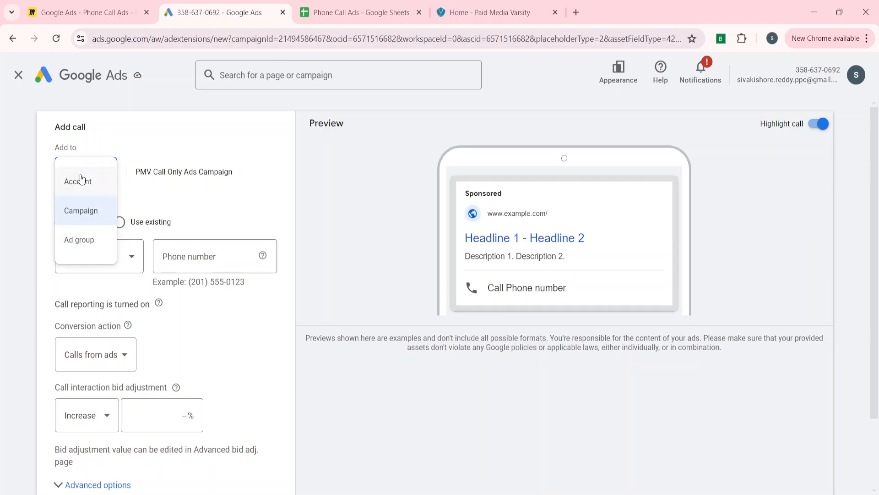
left_click(75, 190)
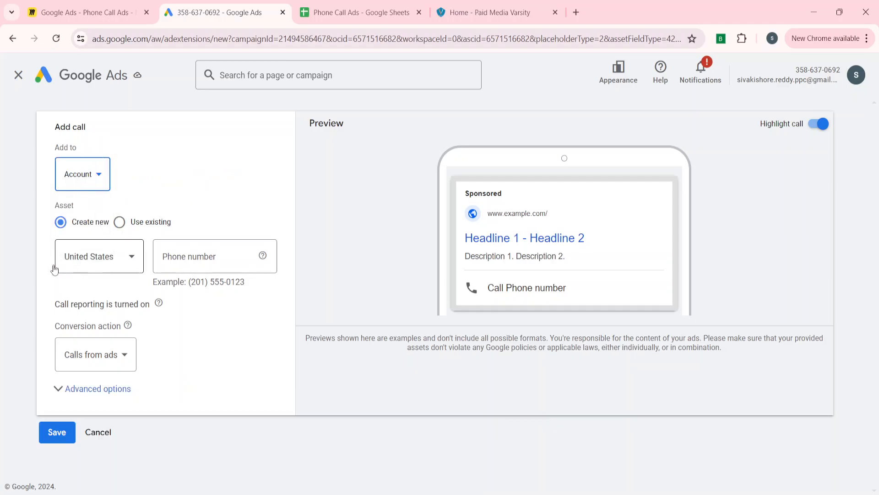
Open the phone number's country list and scroll through the countries
left_click(108, 246)
scroll(102, 382, "up", 15)
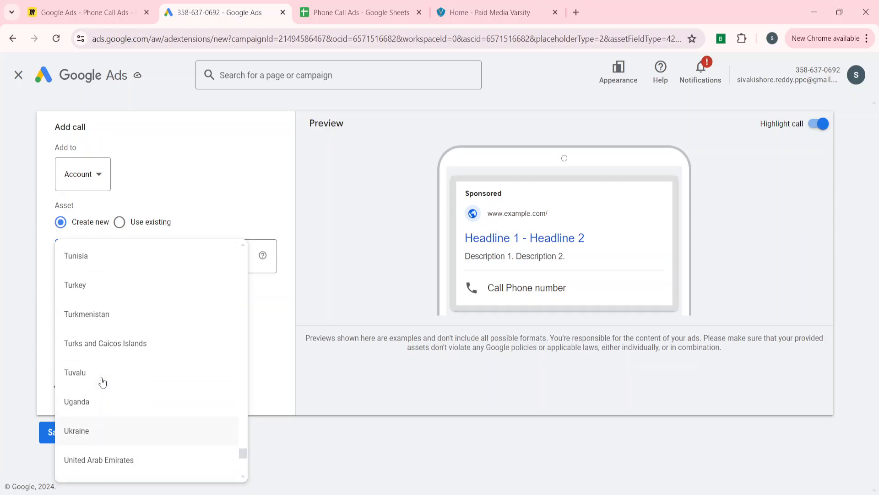
scroll(102, 383, "up", 20)
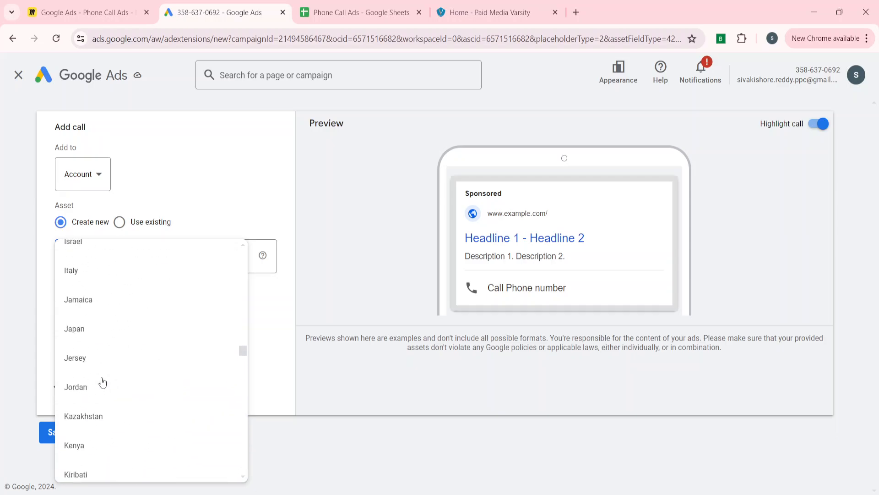
scroll(102, 383, "up", 15)
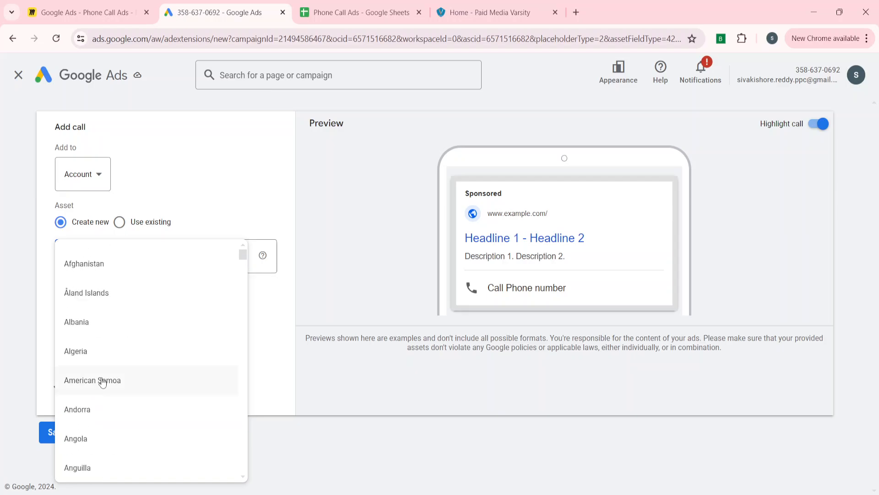
scroll(102, 383, "down", 8)
scroll(102, 383, "down", 20)
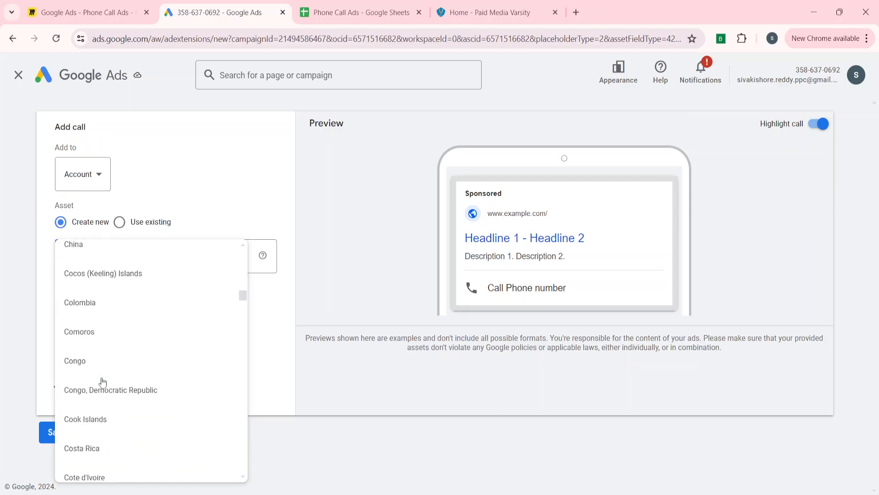
scroll(102, 383, "down", 20)
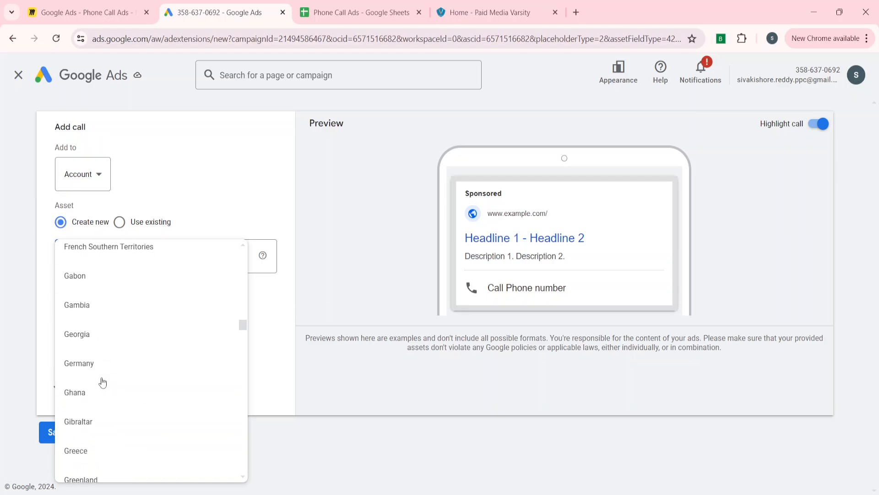
scroll(102, 383, "up", 3)
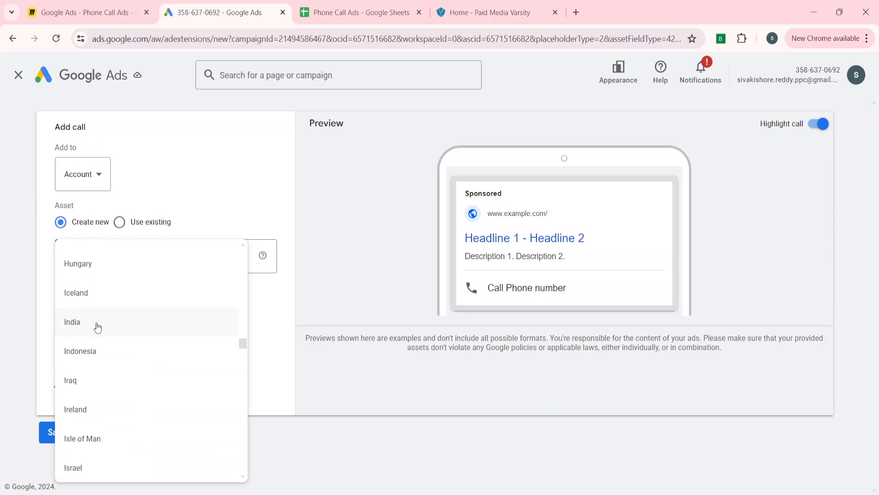
Choose India as the country and enter the business phone number
left_click(95, 322)
left_click(210, 253)
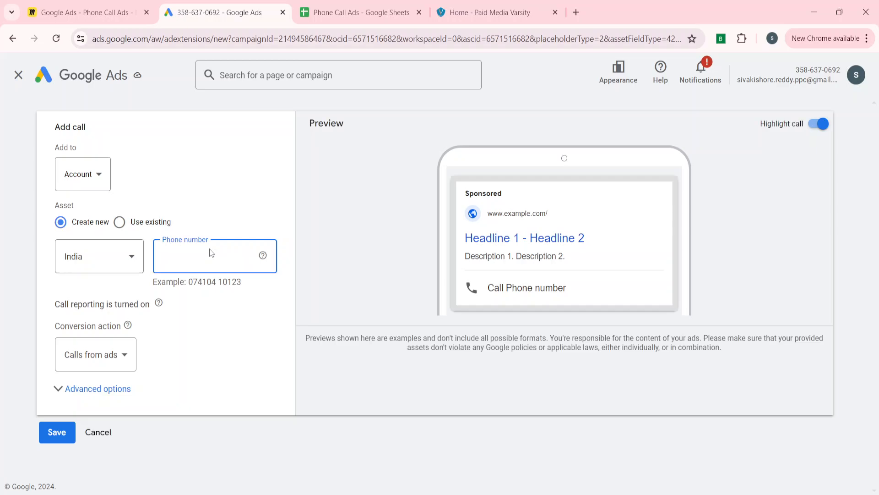
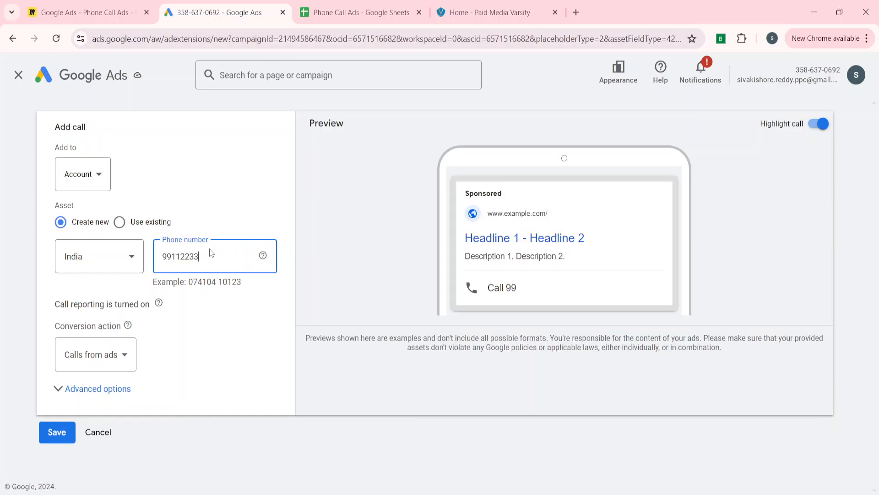
Track calls with the Paid Media Varsity Call Tracking conversion action and save the call asset
left_click(97, 357)
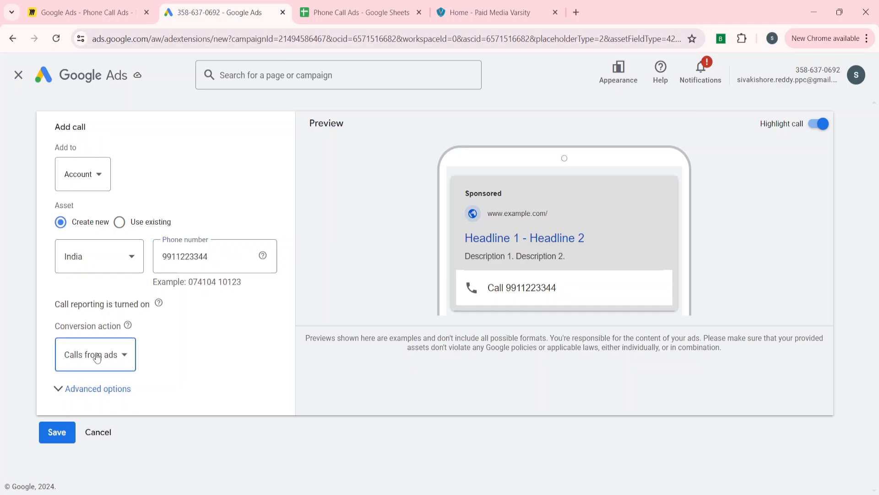
left_click(123, 252)
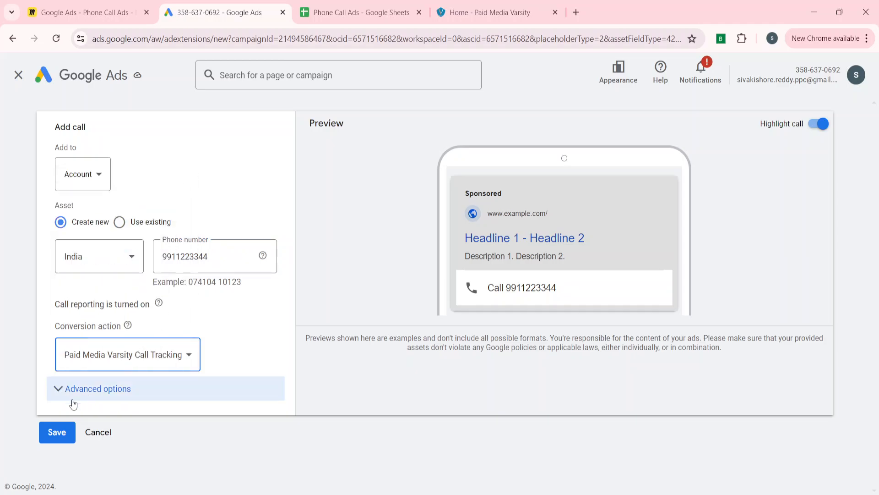
left_click(73, 392)
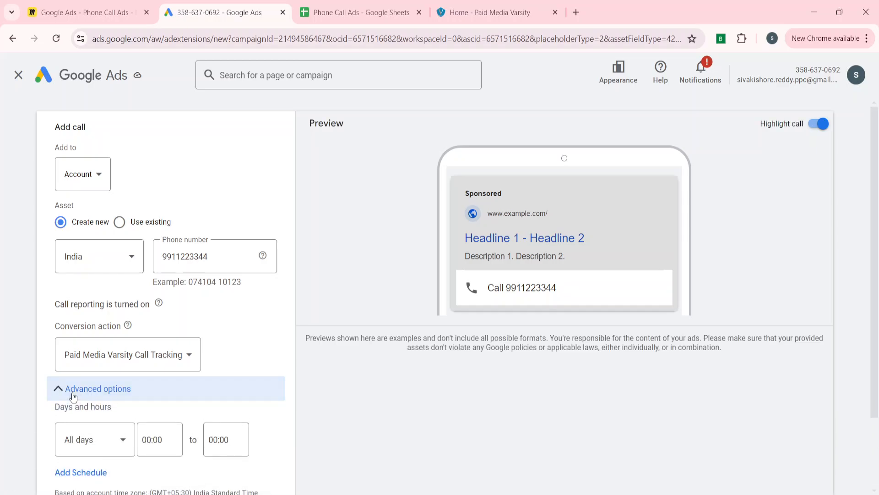
scroll(114, 380, "down", 2)
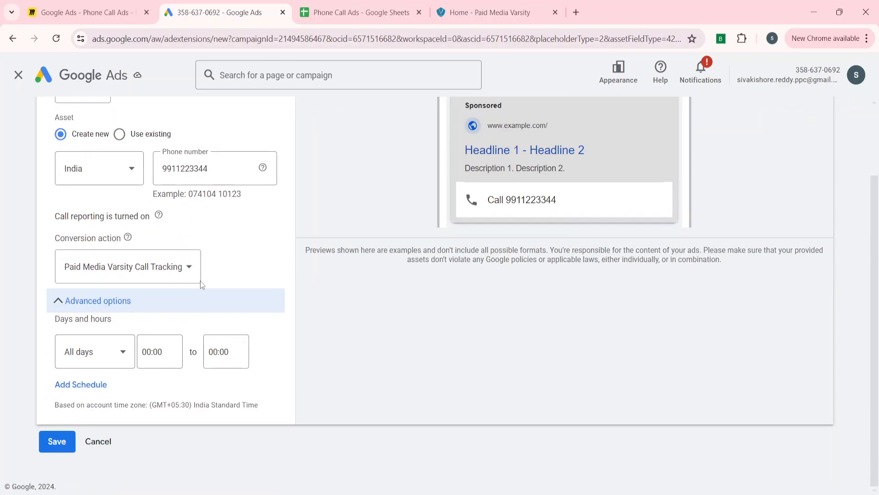
scroll(101, 367, "up", 2)
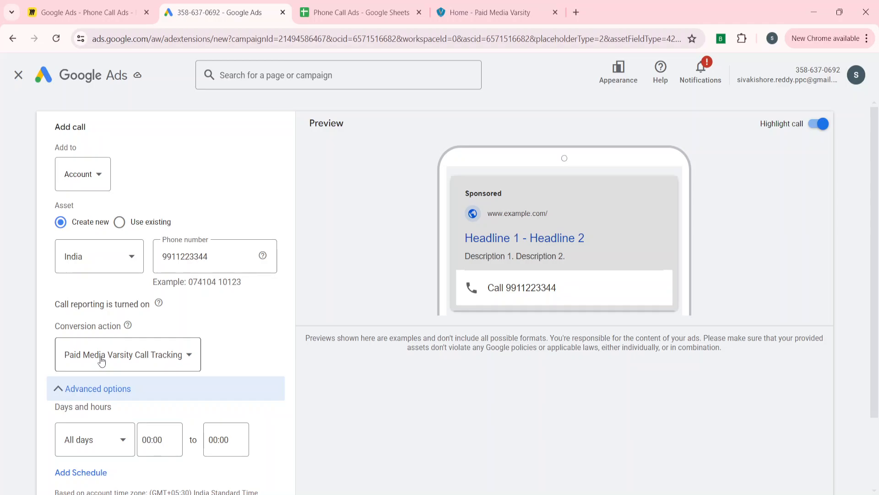
scroll(102, 361, "down", 2)
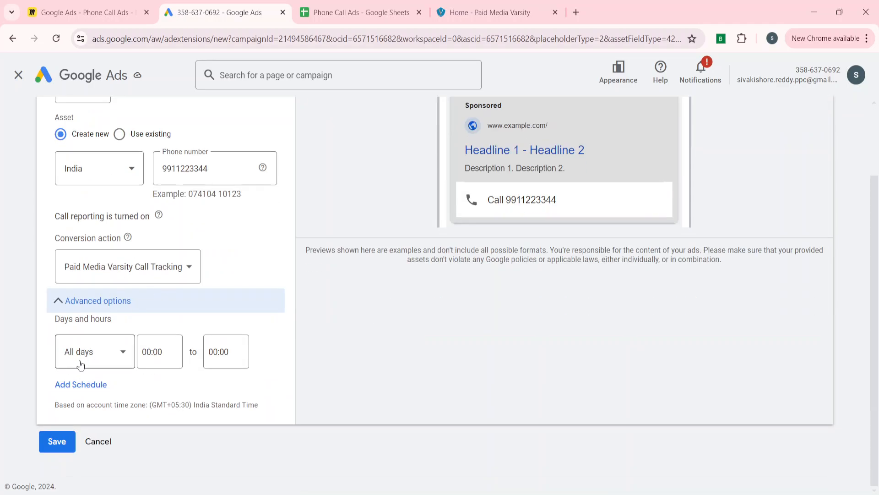
left_click(60, 442)
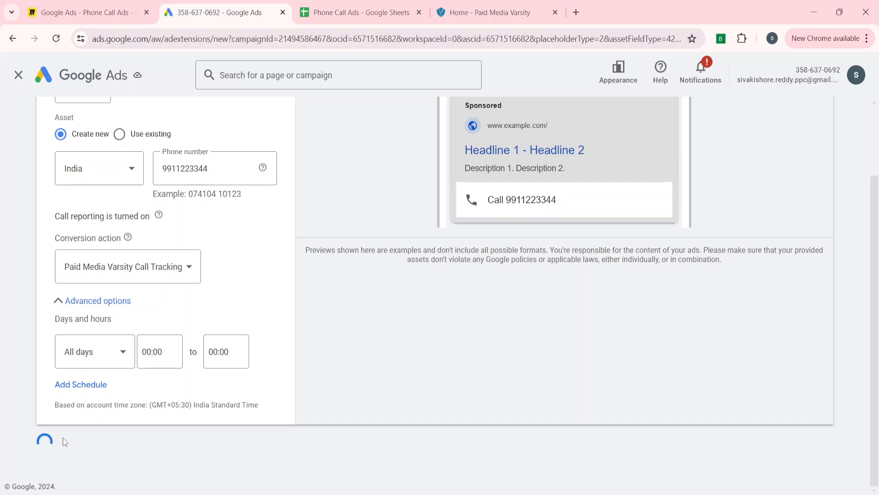